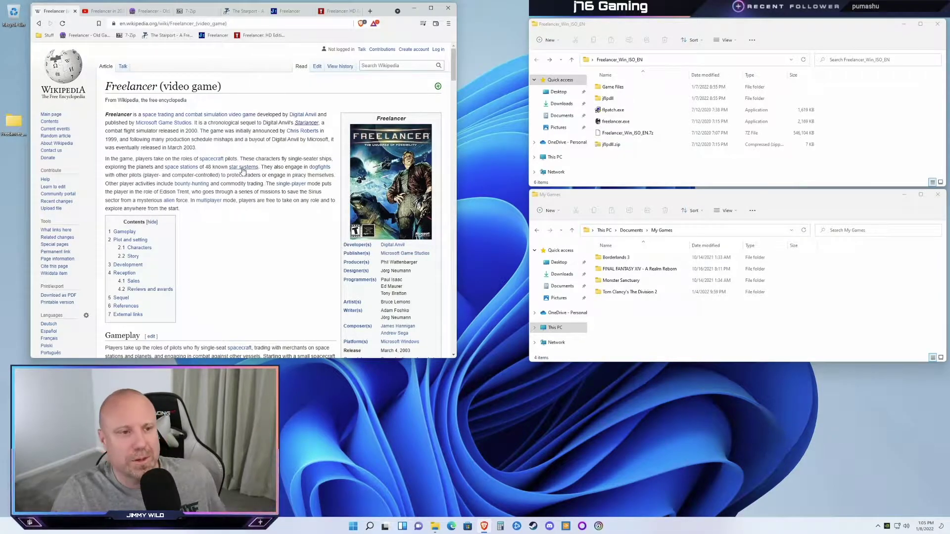
Examine the Freelancer: HD Edition 0.4.1 download page on ModDB.
mouse_move(310, 127)
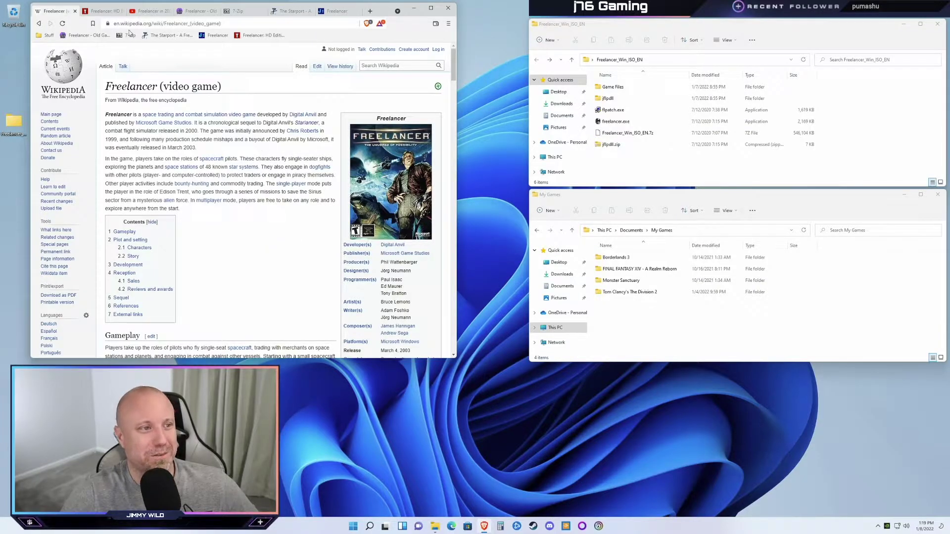
click(103, 11)
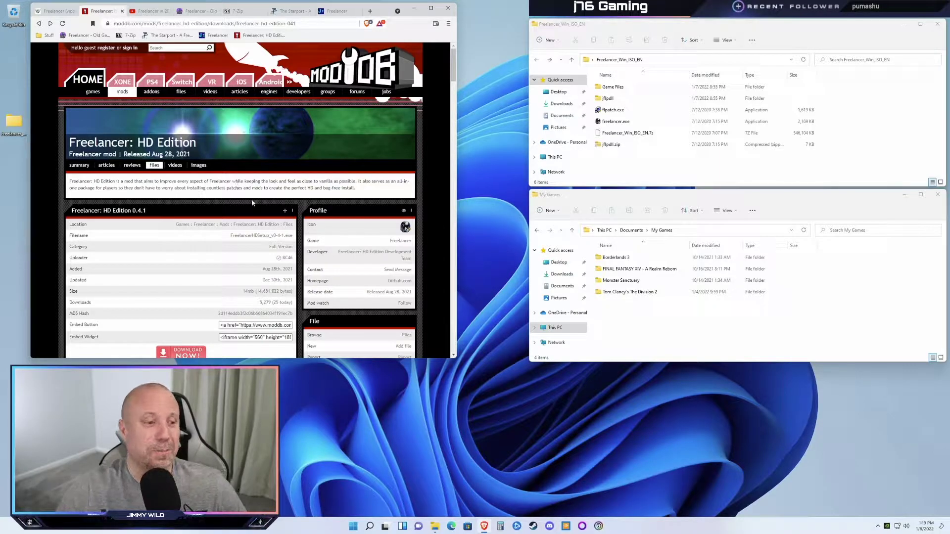
scroll(232, 197, down, 3)
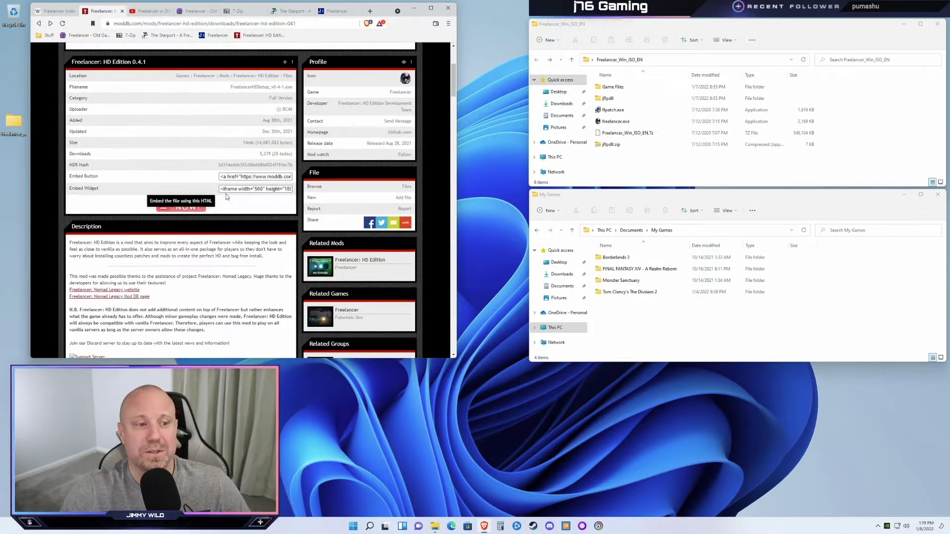
scroll(225, 196, up, 3)
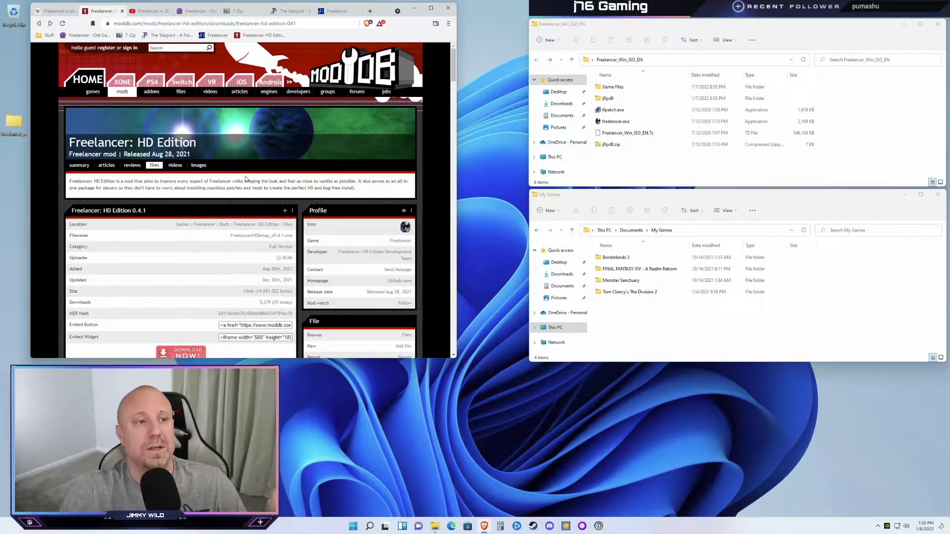
Review the download links and timestamps in the description of the YouTube video "Freelancer in 2020: Installing in Win10 (v2.0)".
click(150, 11)
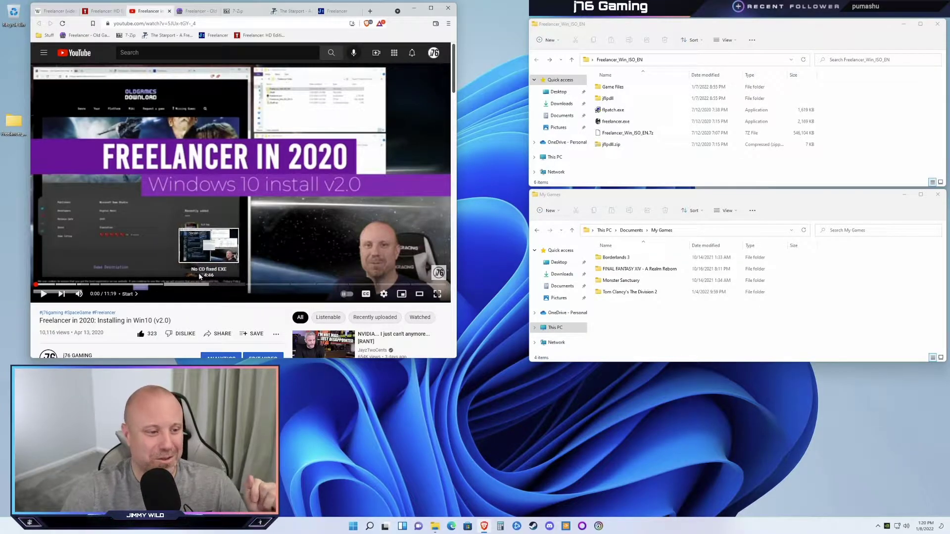
scroll(161, 271, down, 3)
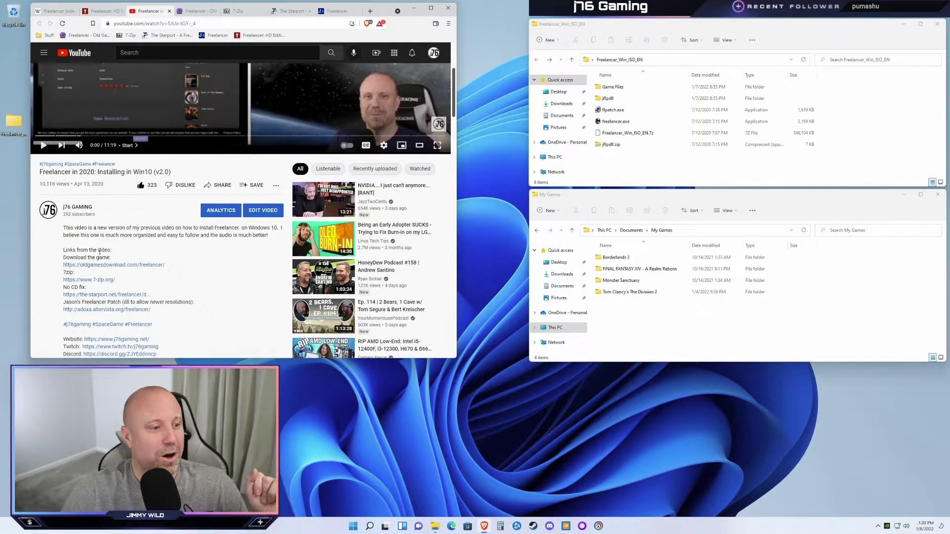
scroll(78, 262, down, 4)
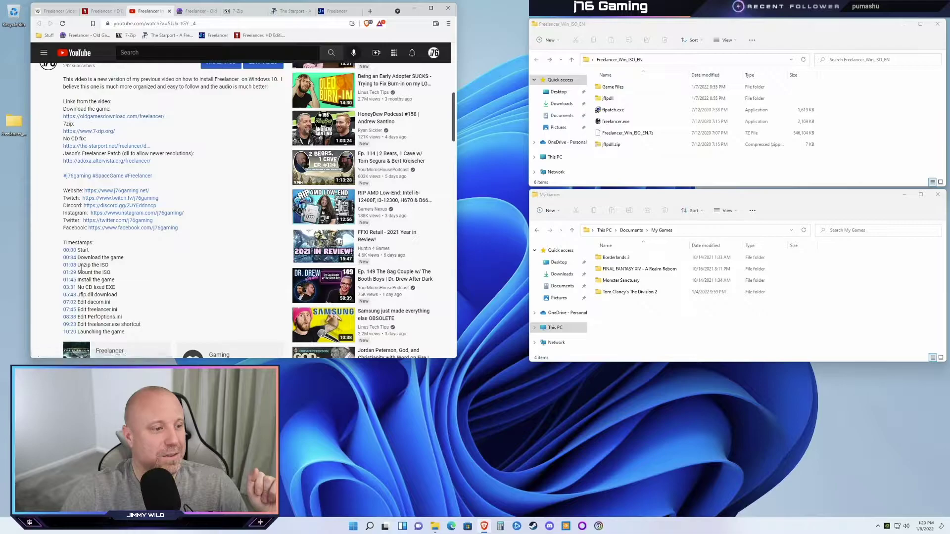
drag(82, 175, 142, 258)
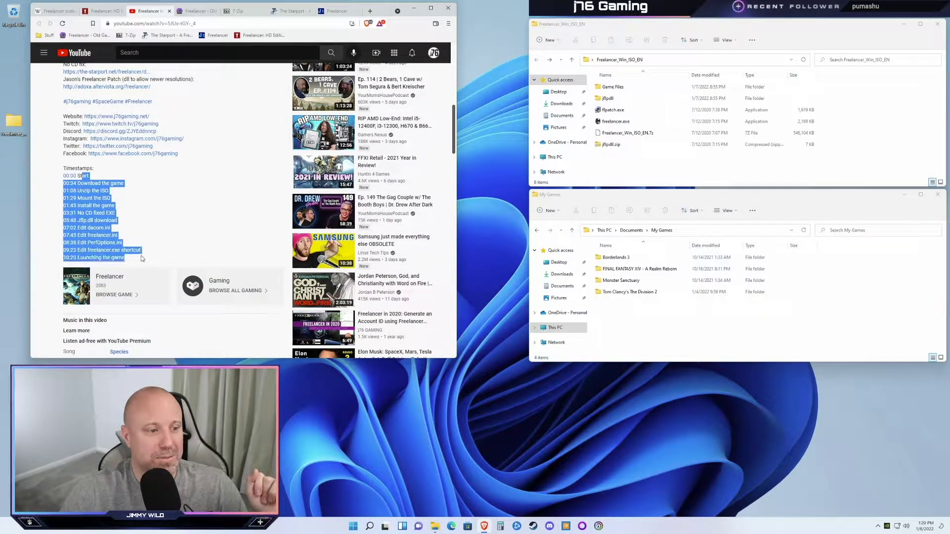
click(91, 213)
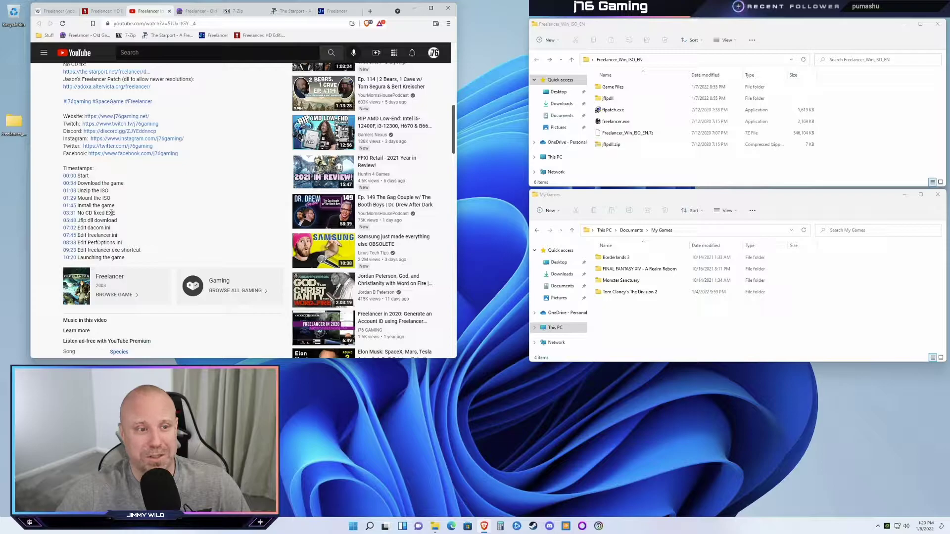
double_click(89, 212)
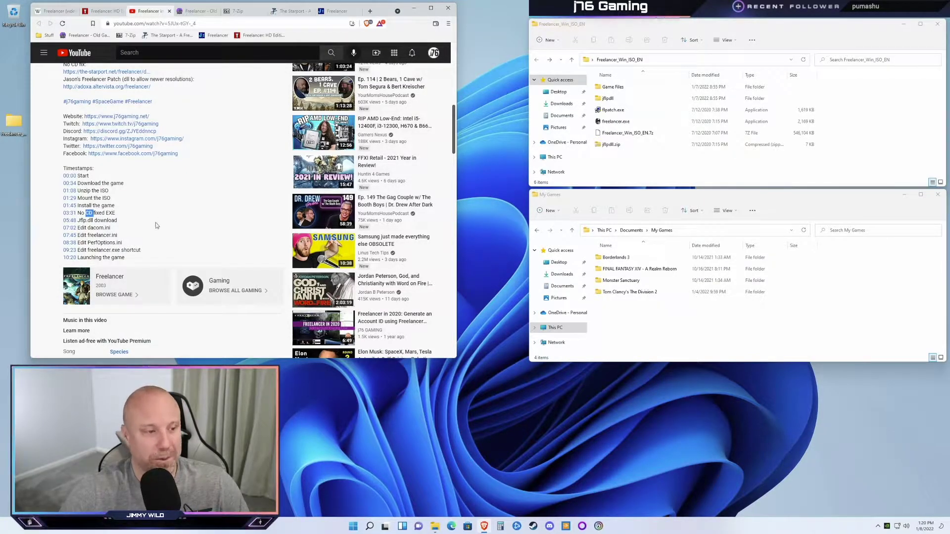
scroll(156, 224, up, 1)
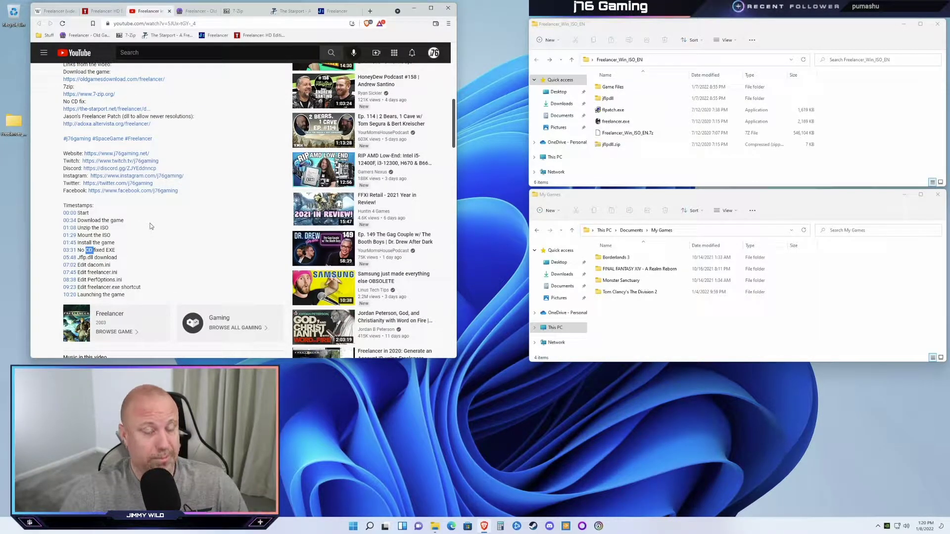
scroll(150, 224, up, 10)
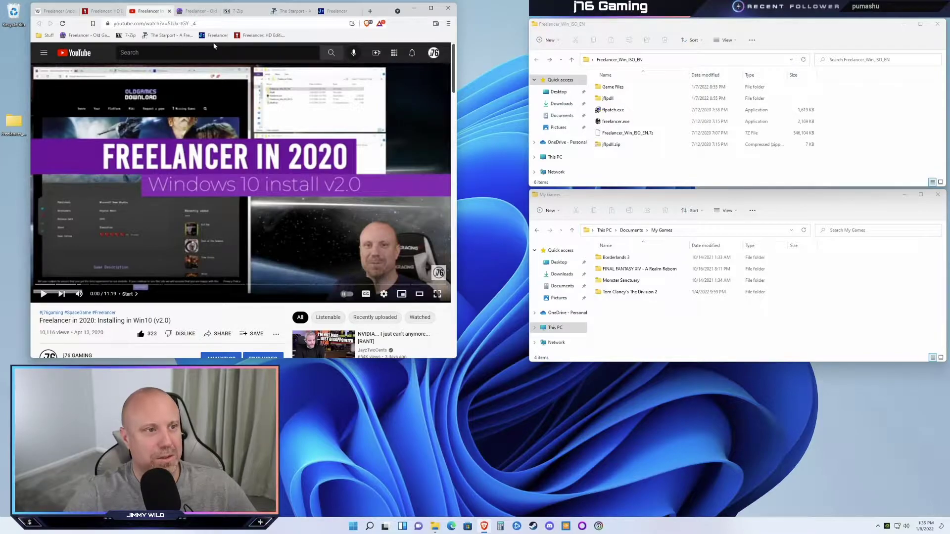
Try to download Freelancer_Win_ISO_EN.7z from Archive.org through the Freelancer page on Old Games Download.
click(198, 11)
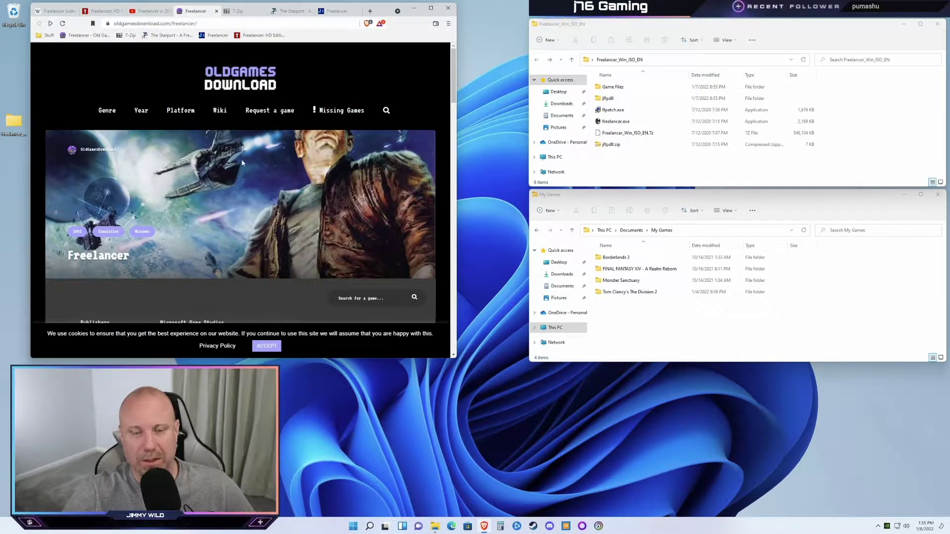
scroll(203, 186, down, 3)
scroll(204, 187, down, 7)
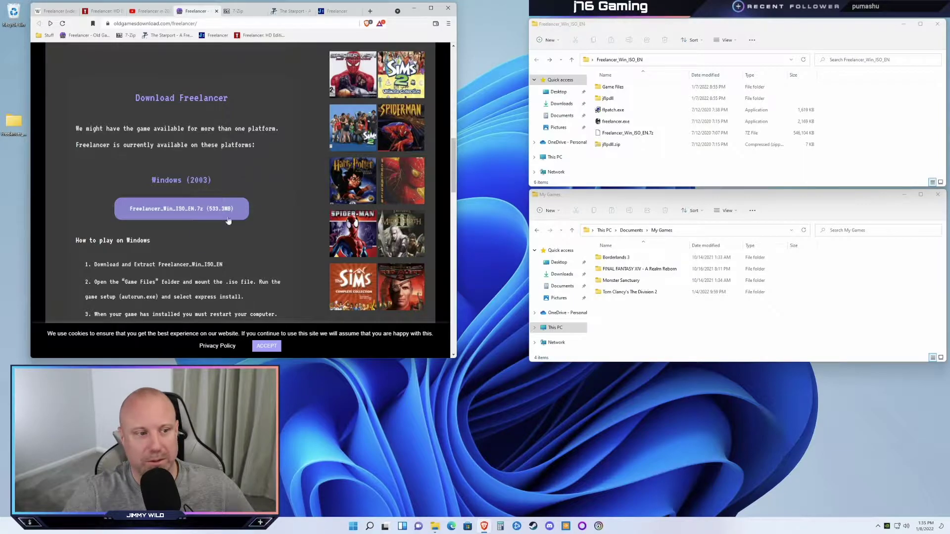
click(194, 211)
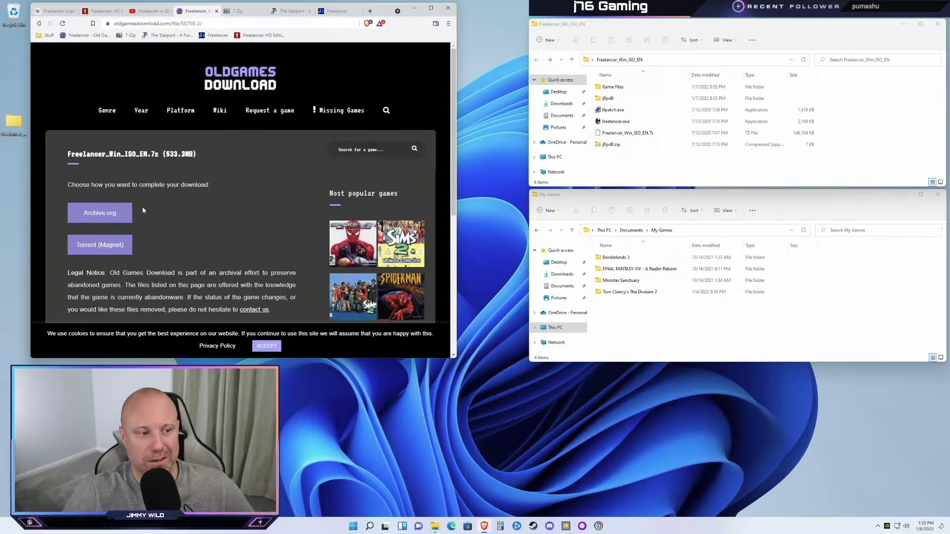
scroll(200, 233, down, 3)
scroll(200, 232, up, 3)
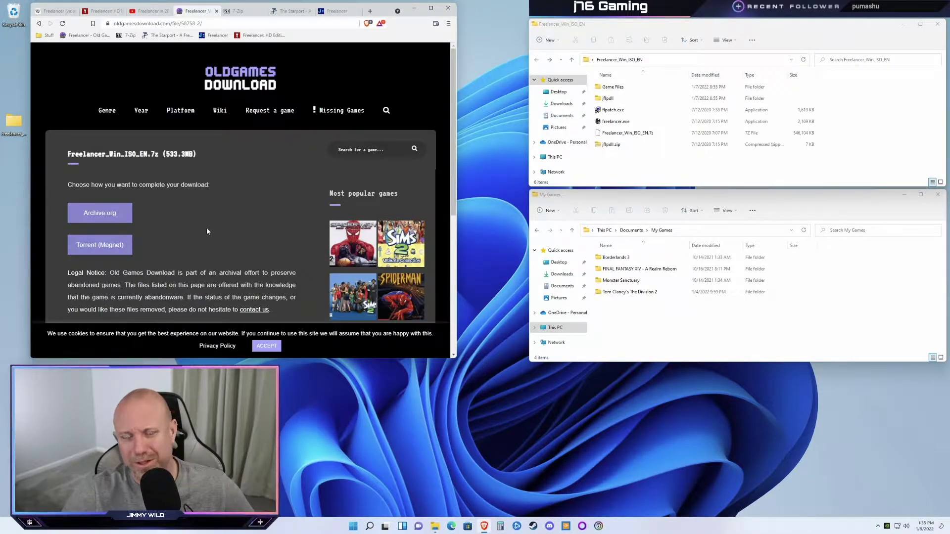
click(97, 218)
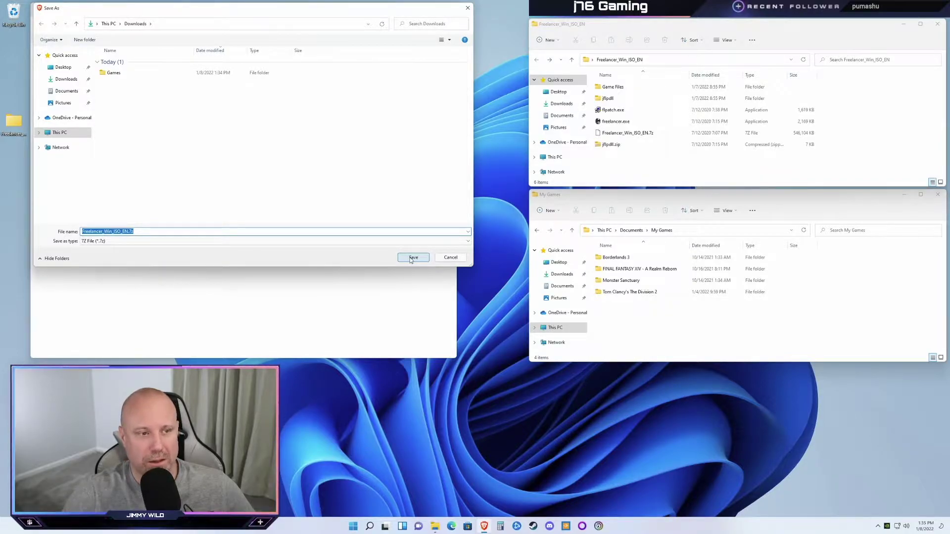
click(449, 257)
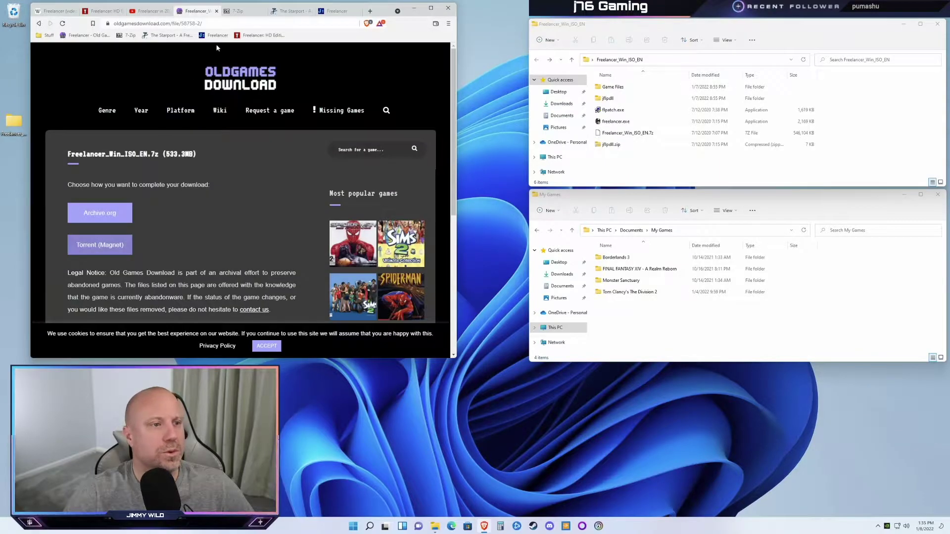
View the 7-Zip download page and extract the Freelancer_Win_ISO_EN.7z archive with 7-Zip's Extract files option.
click(242, 13)
click(687, 134)
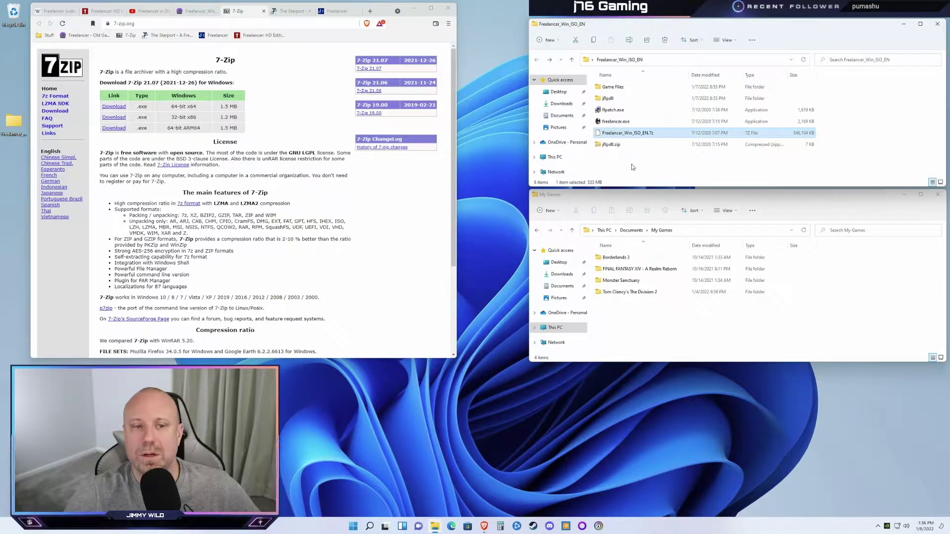
click(648, 156)
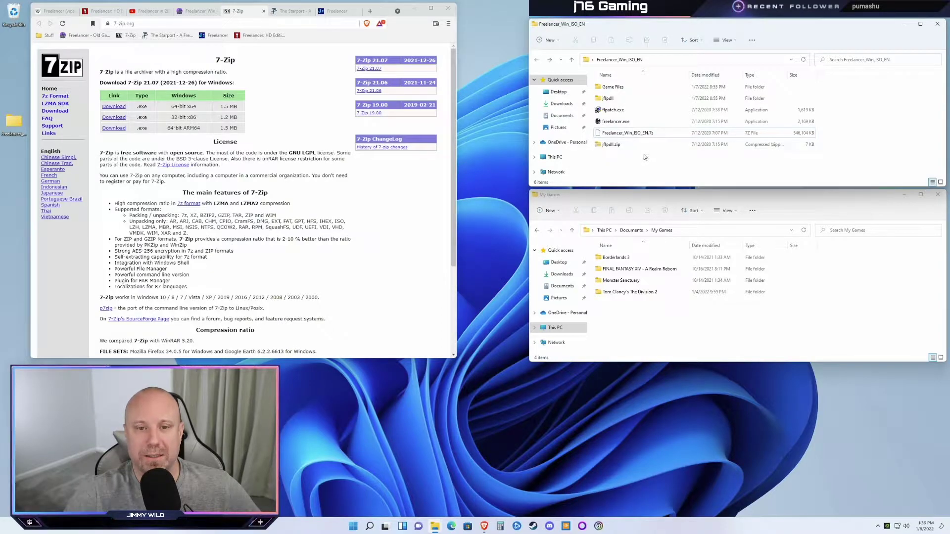
right_click(625, 134)
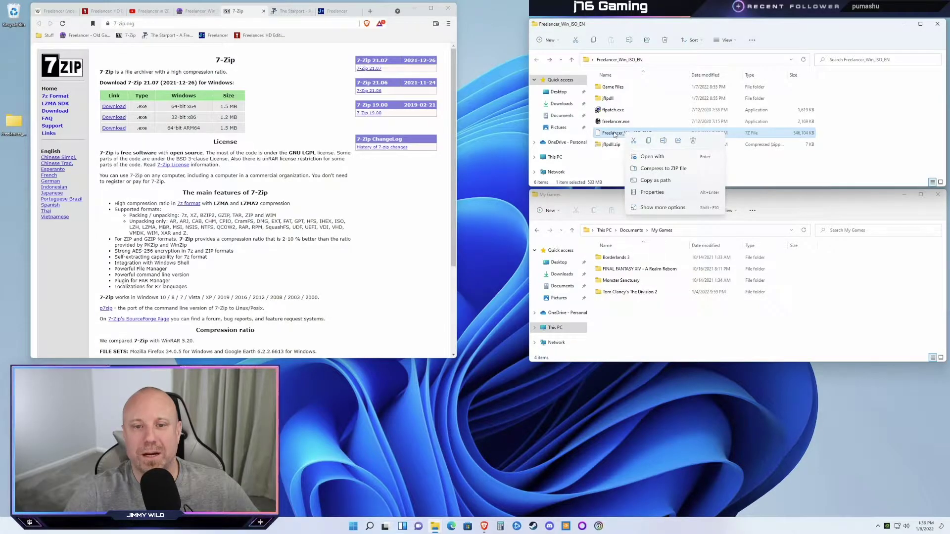
right_click(612, 137)
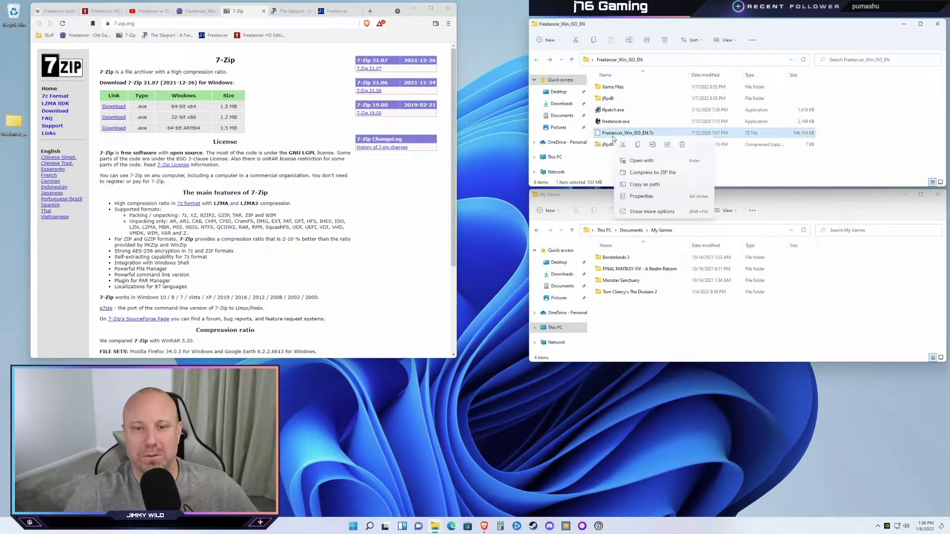
click(649, 212)
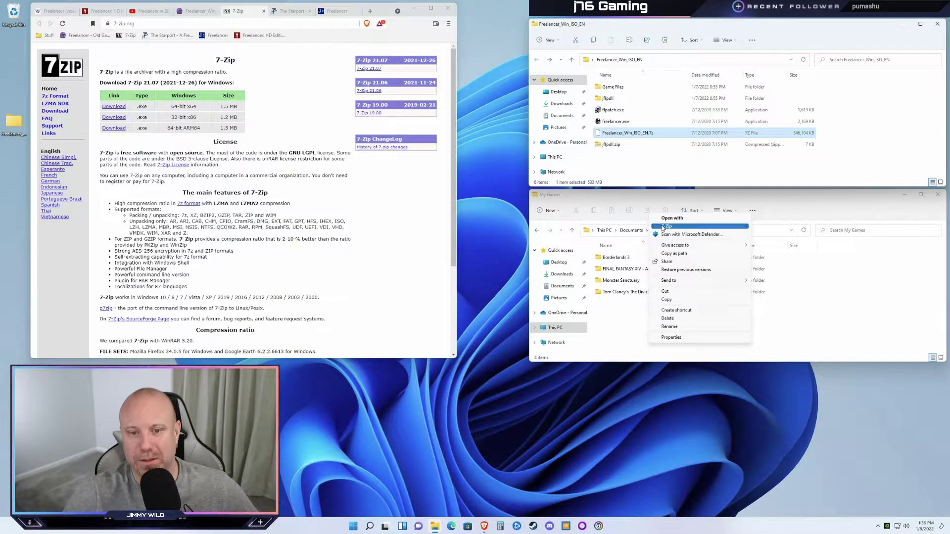
mouse_move(663, 228)
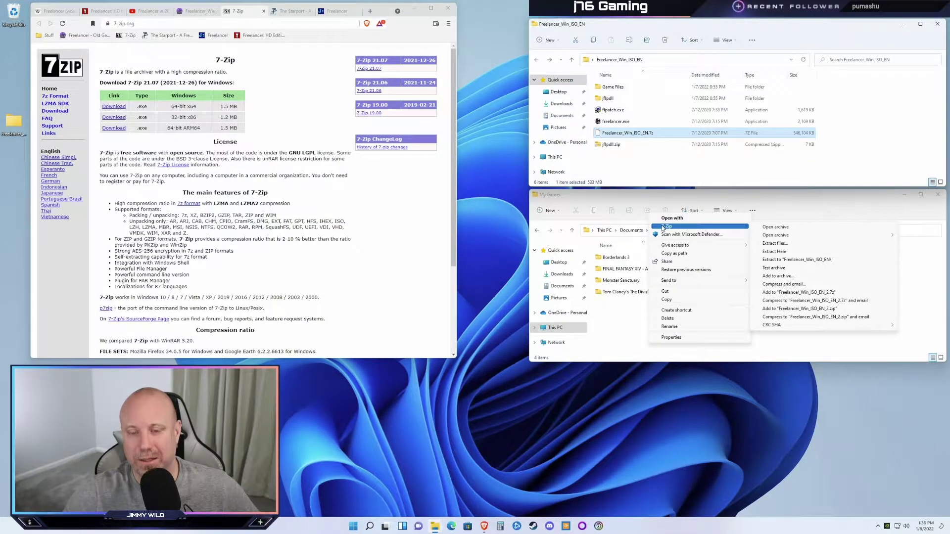
click(773, 244)
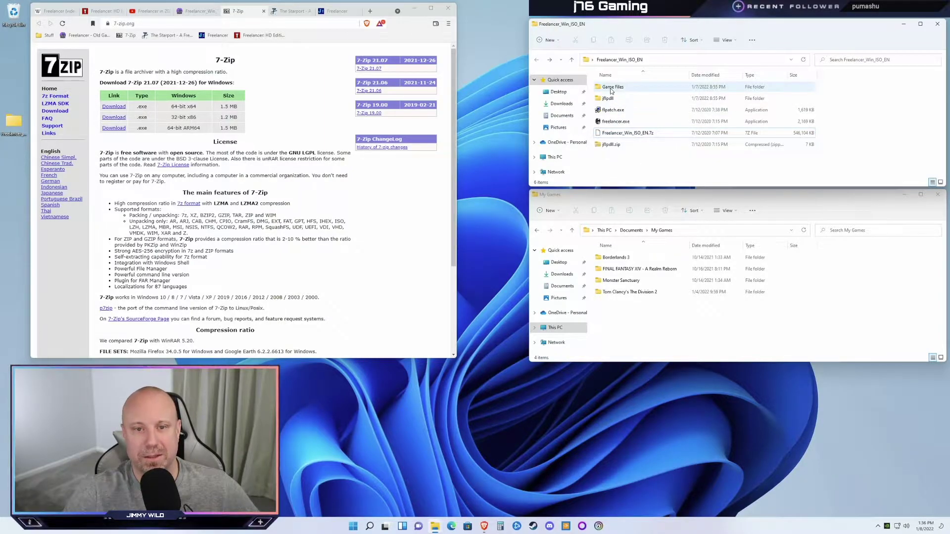
Mount the Freelancer.iso disc image from the Game Files folder.
double_click(624, 89)
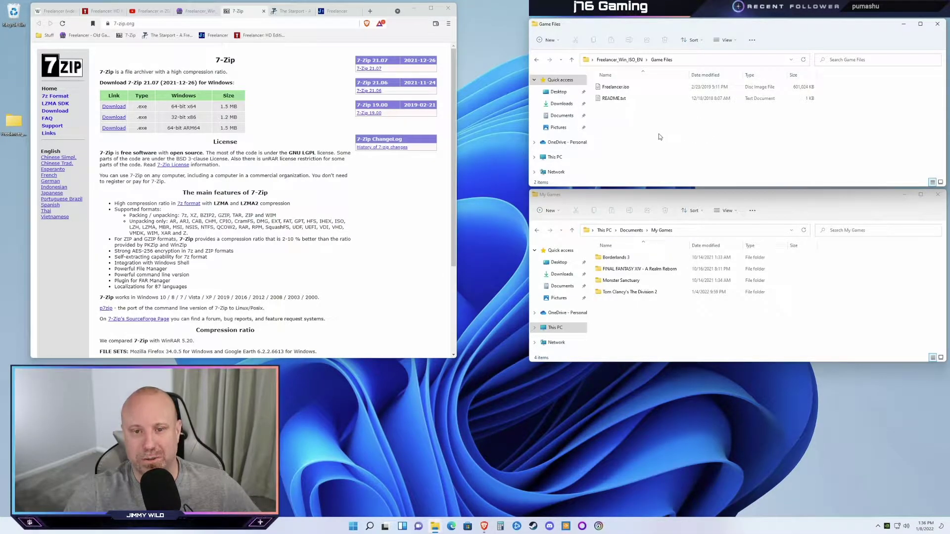
right_click(616, 88)
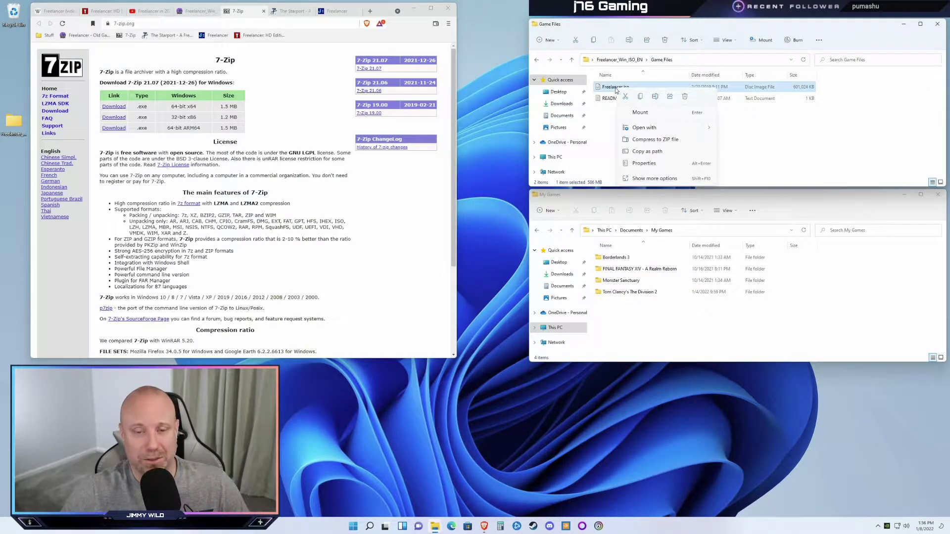
click(642, 113)
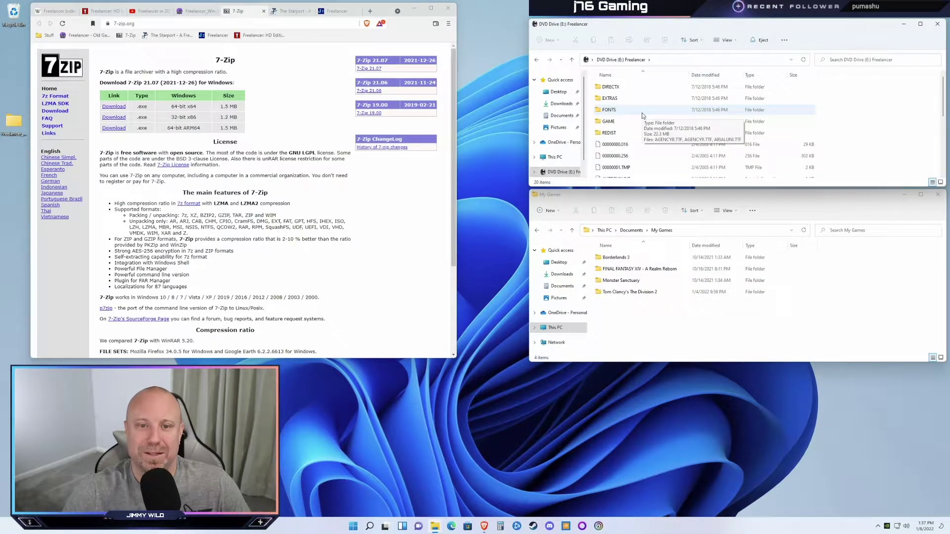
Run SETUP.EXE from the mounted Freelancer drive as administrator and allow it to make changes.
scroll(642, 117, down, 3)
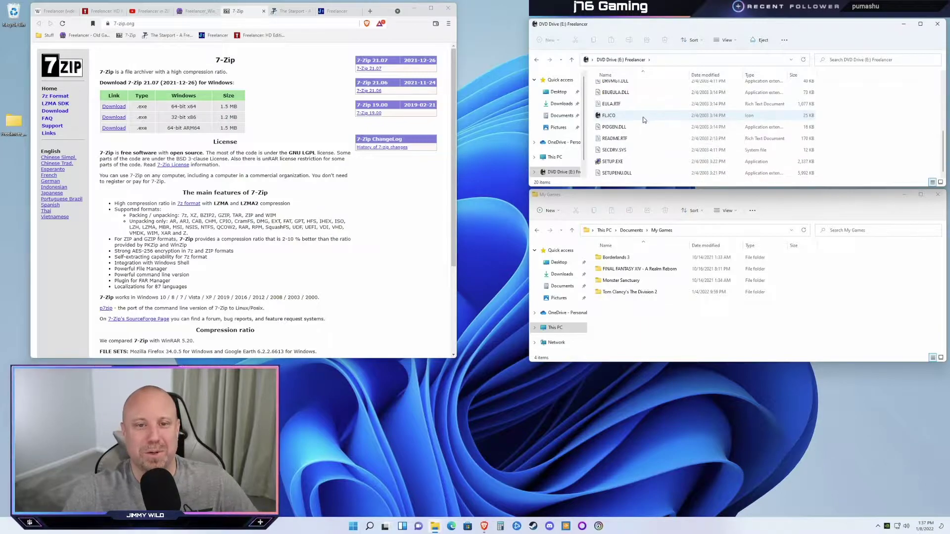
right_click(614, 164)
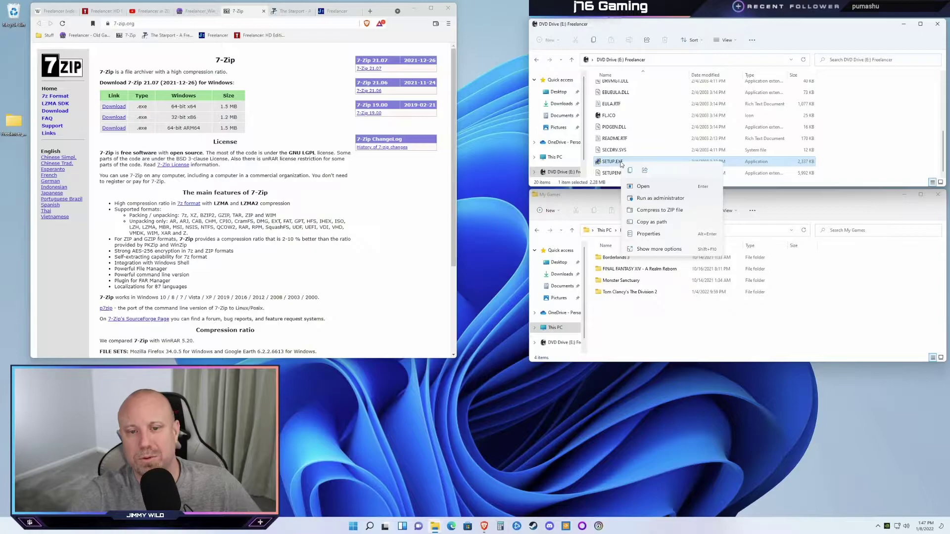
click(652, 201)
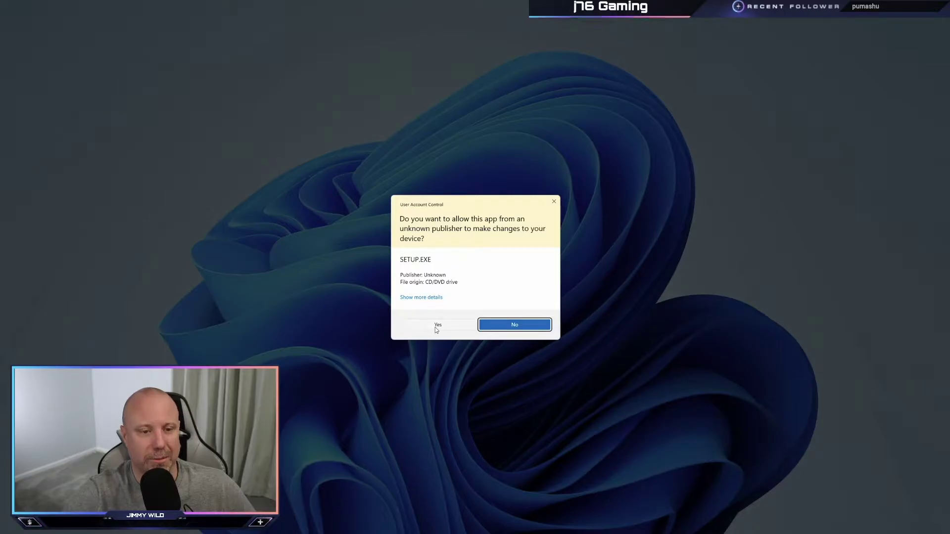
click(435, 327)
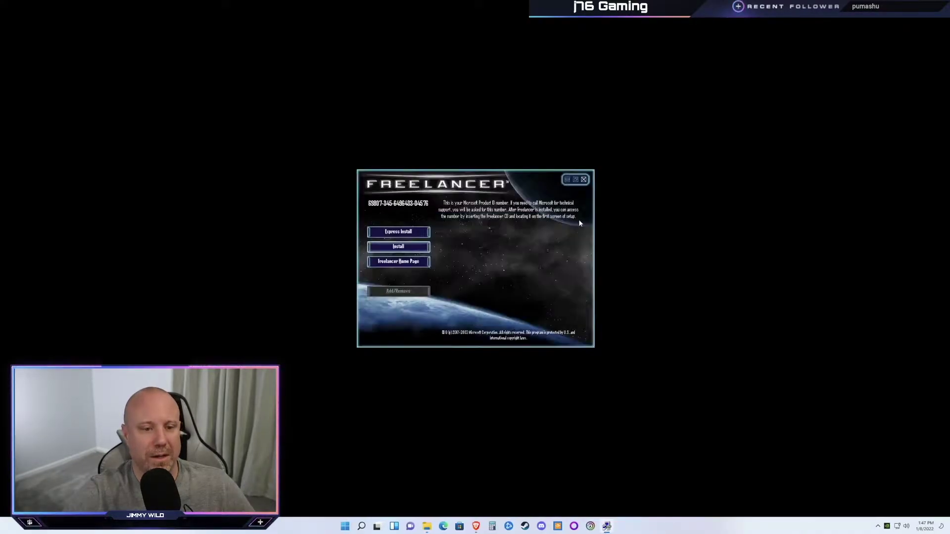
Start a custom complete install of Freelancer into the folder D:\Game Libraries\Freelancer.
click(399, 246)
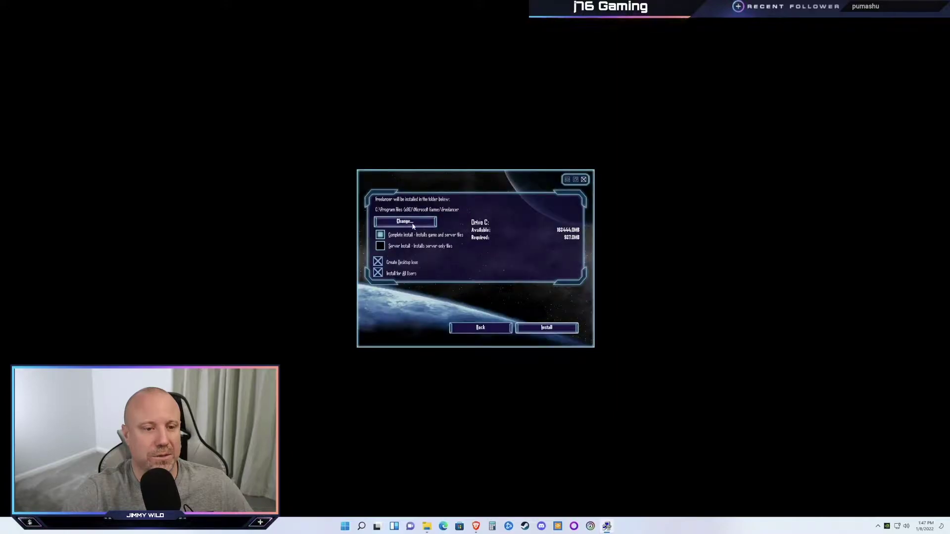
click(400, 222)
click(462, 239)
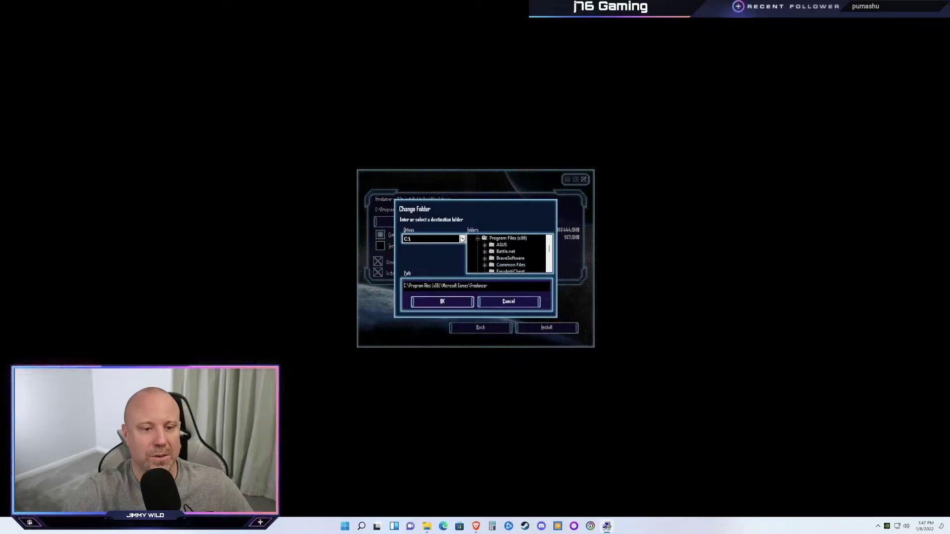
click(408, 253)
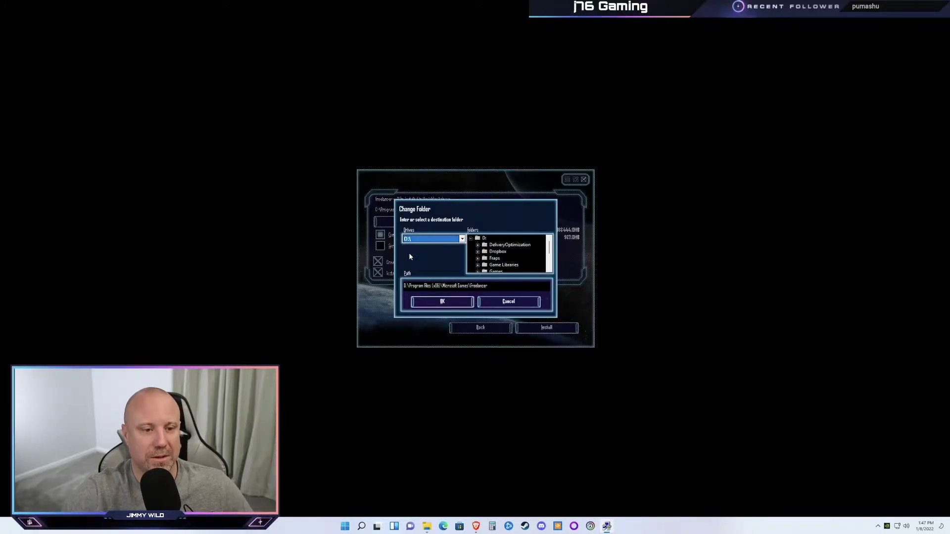
click(483, 266)
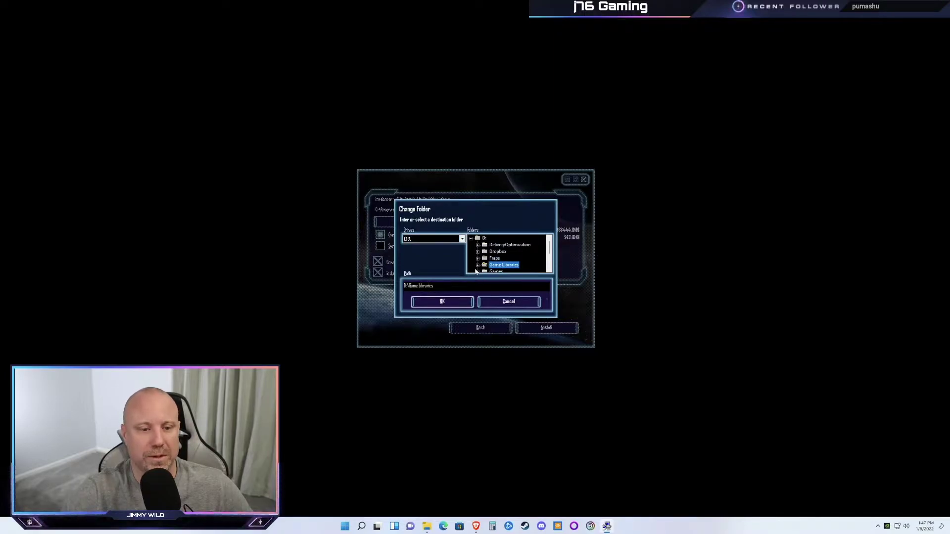
click(452, 285)
text(\Freelancer)
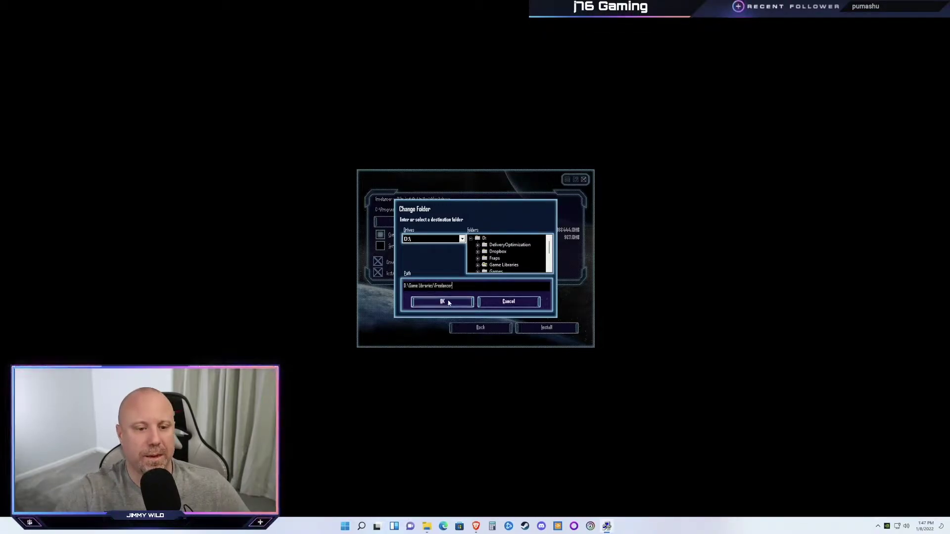
click(446, 303)
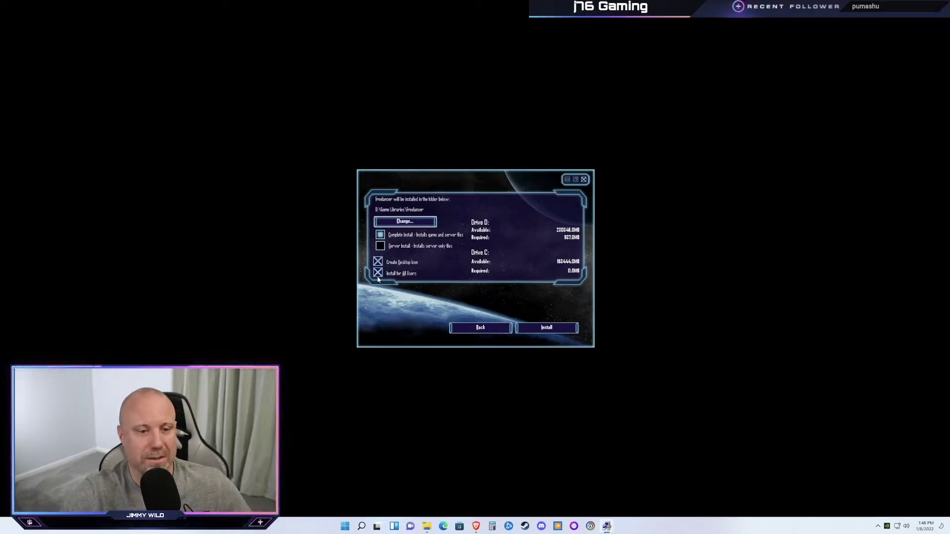
click(540, 331)
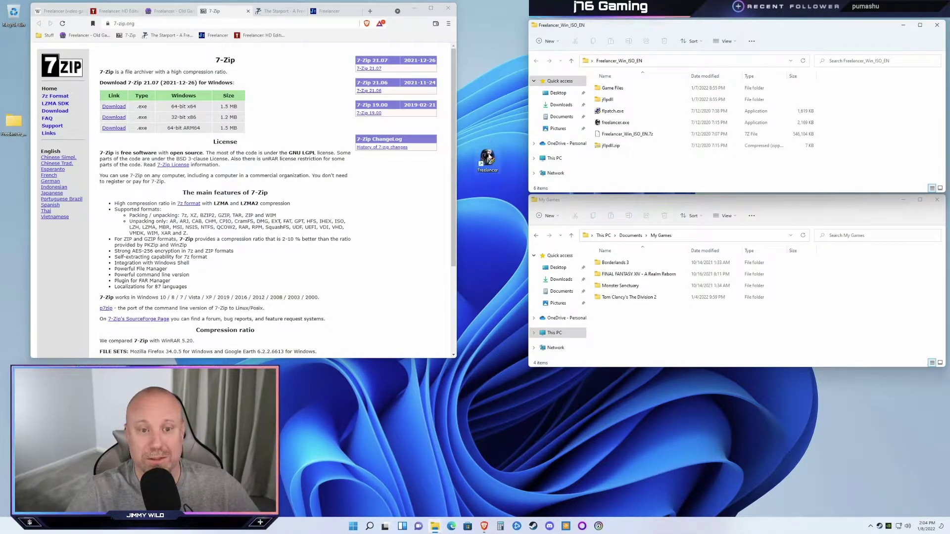
Try to launch Freelancer from its desktop shortcut, first normally and again as administrator with changes allowed.
double_click(488, 158)
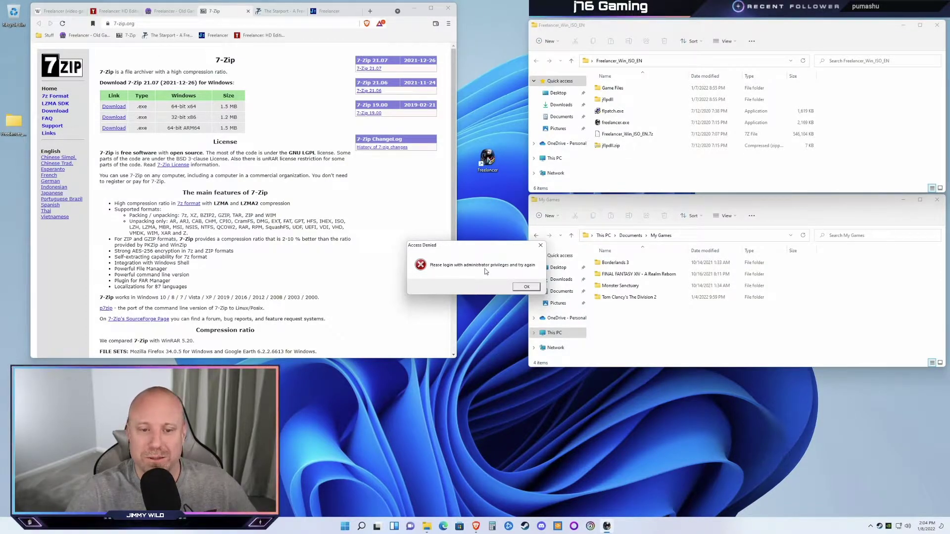
click(525, 288)
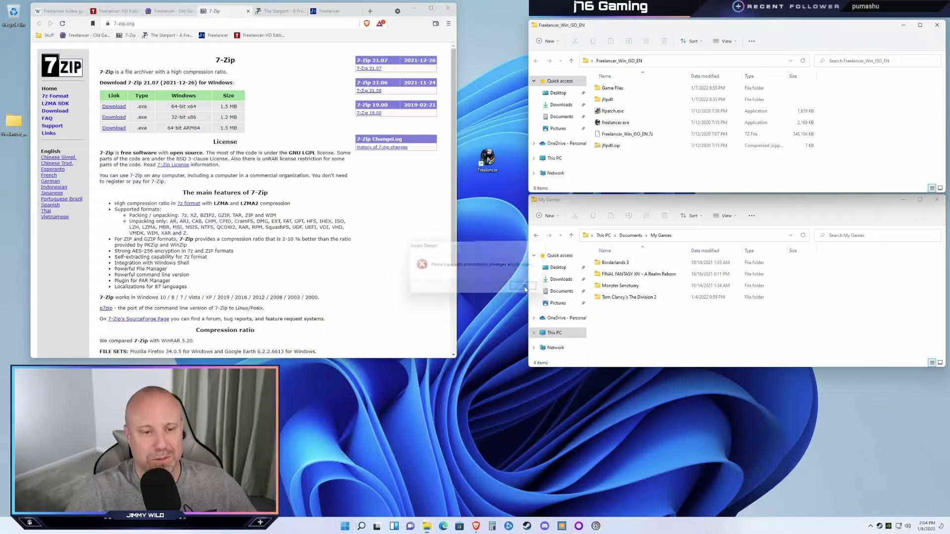
right_click(488, 159)
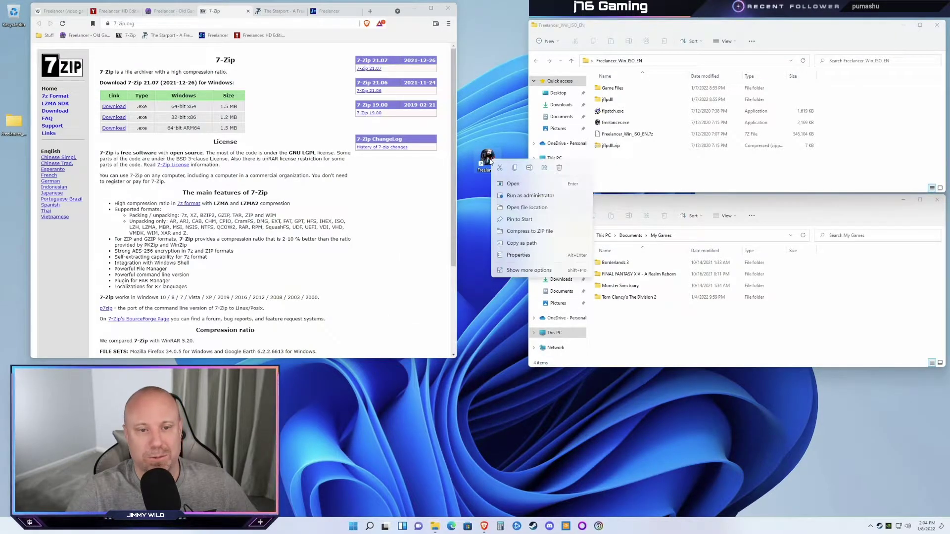
click(514, 197)
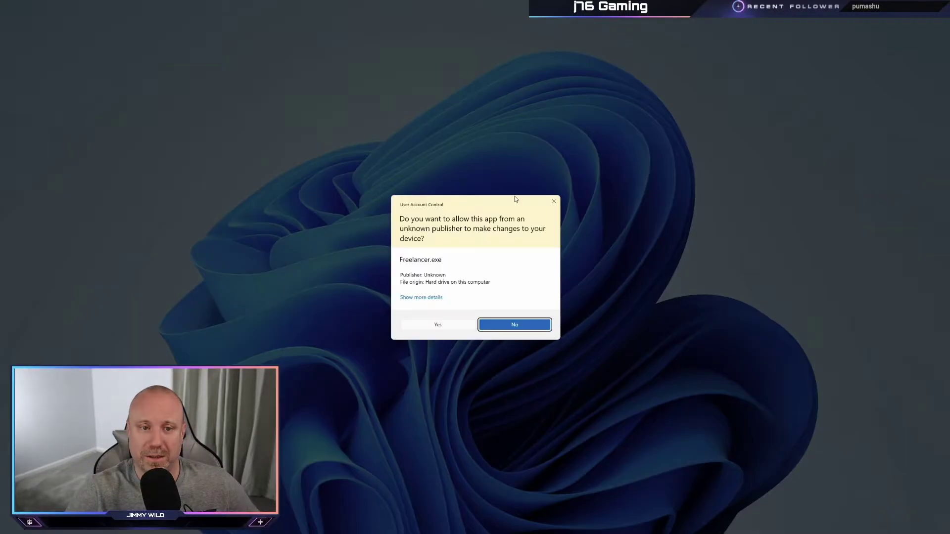
click(425, 320)
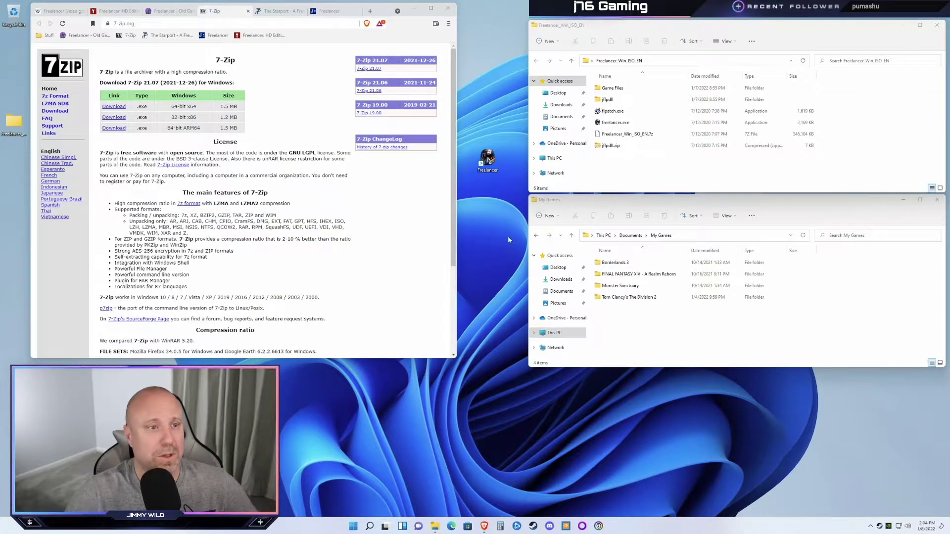
Download freelancer.exe from the Freelancer Original No-CD EXE page on The Starport into the Downloads folder.
click(279, 11)
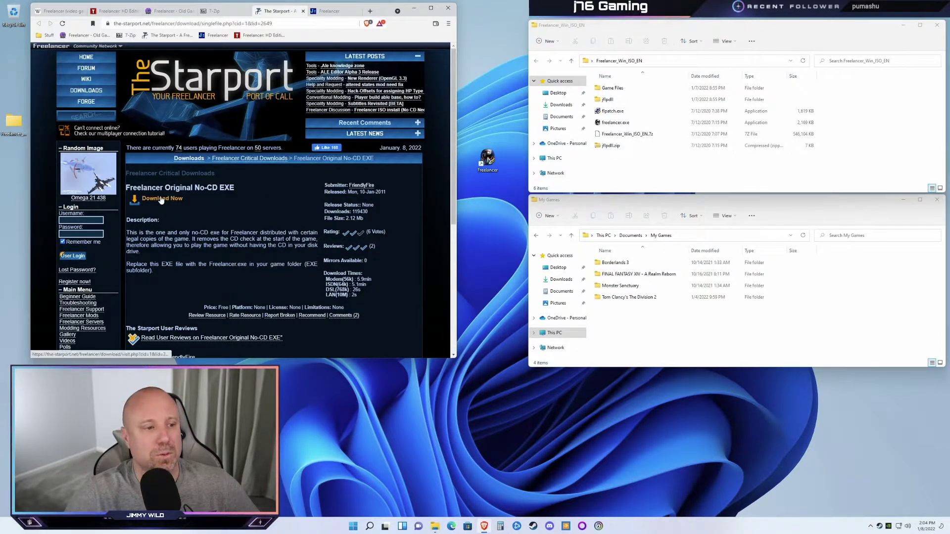
drag(142, 188, 212, 186)
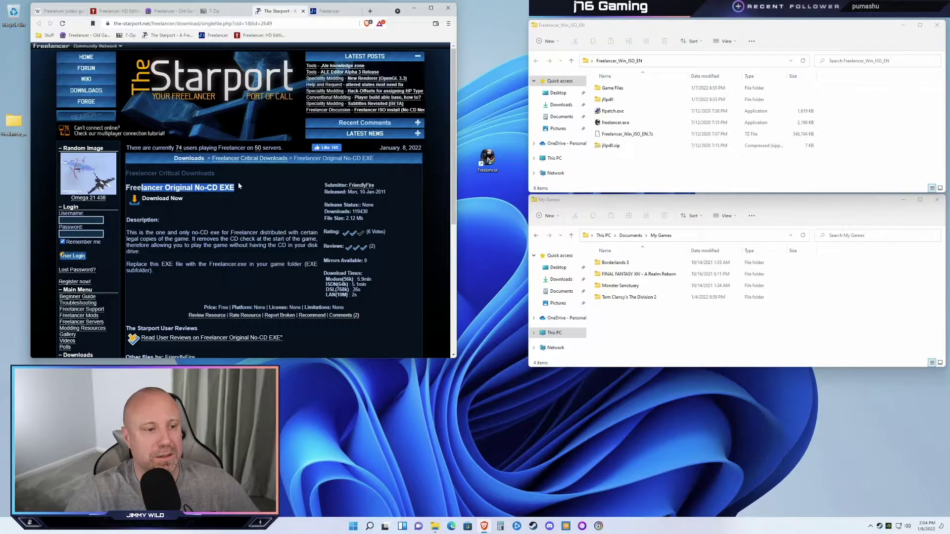
click(163, 200)
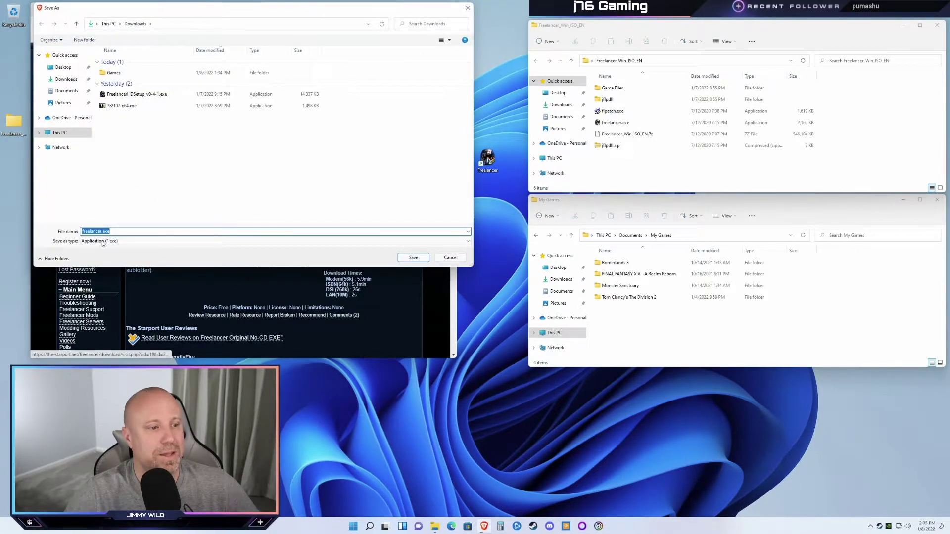
key(Return)
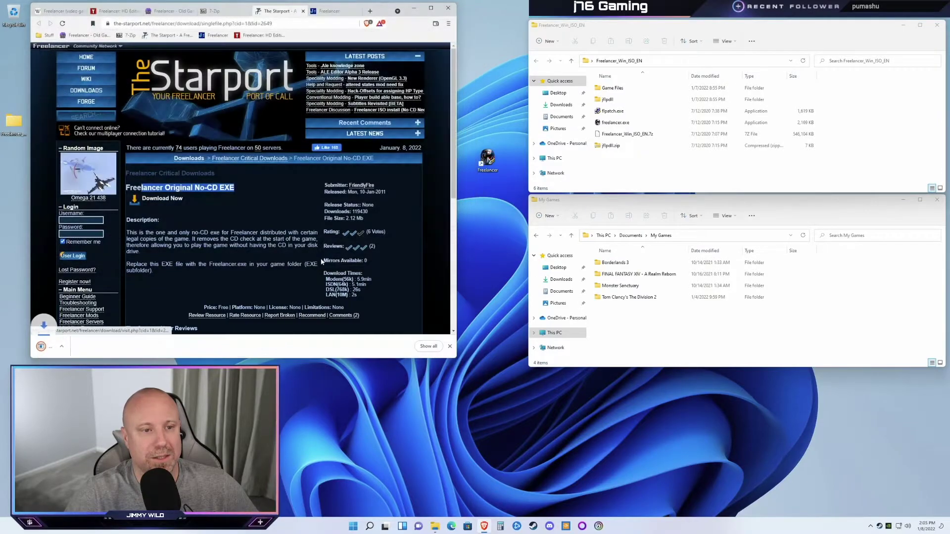
click(450, 346)
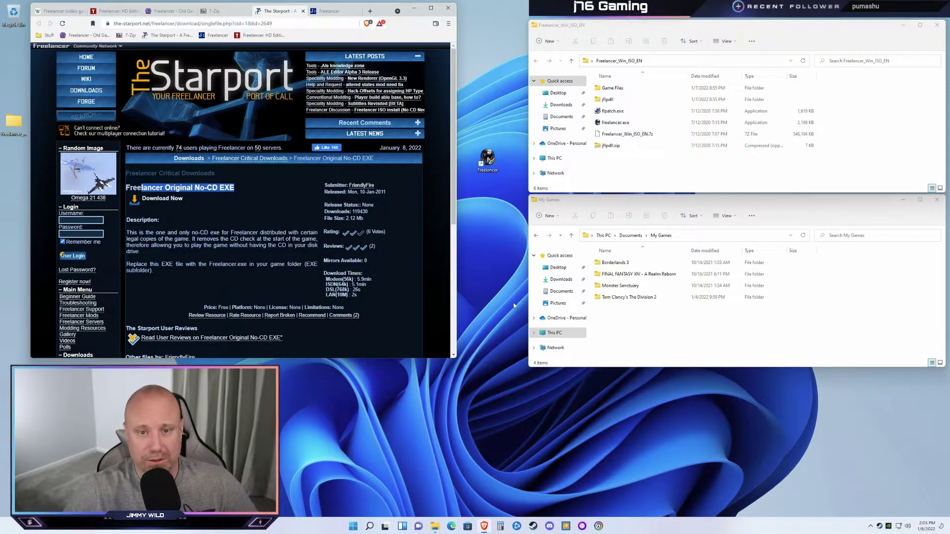
Replace Freelancer.exe in D:\Game Libraries\Freelancer\EXE with the freelancer.exe from the Freelancer_Win_ISO_EN folder.
mouse_move(434, 526)
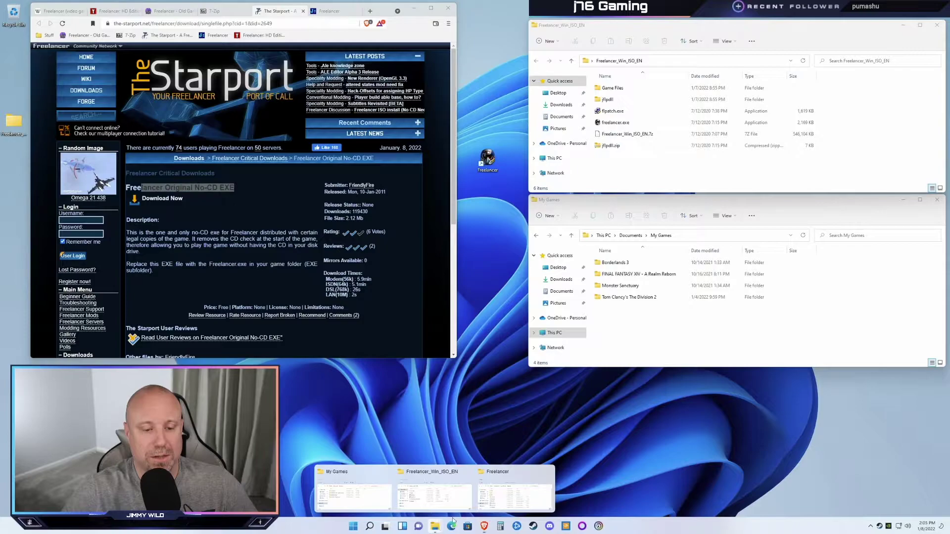
click(515, 488)
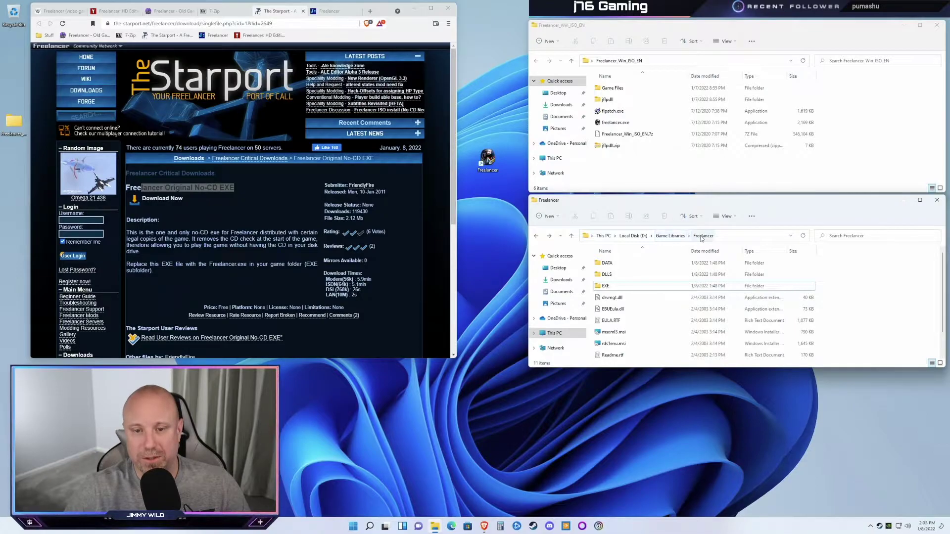
double_click(606, 287)
scroll(682, 276, down, 2)
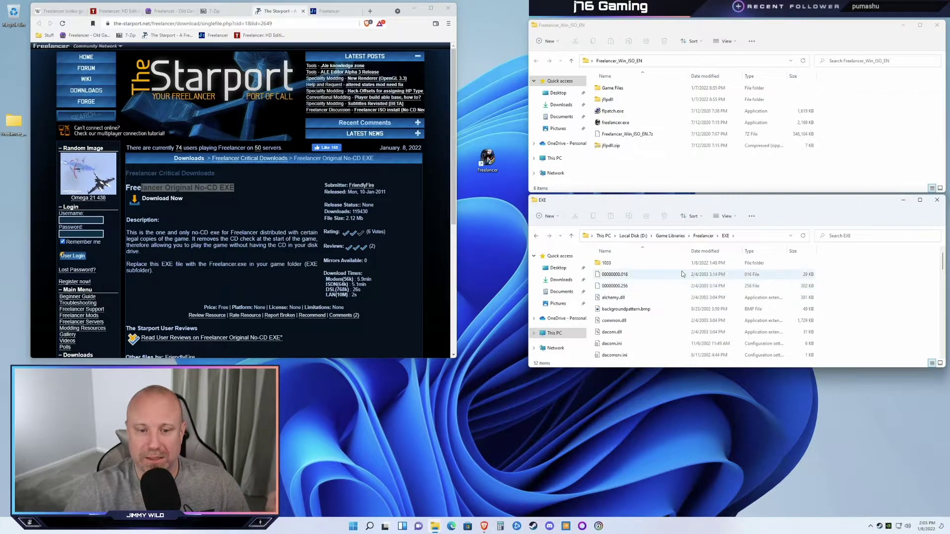
scroll(658, 279, down, 3)
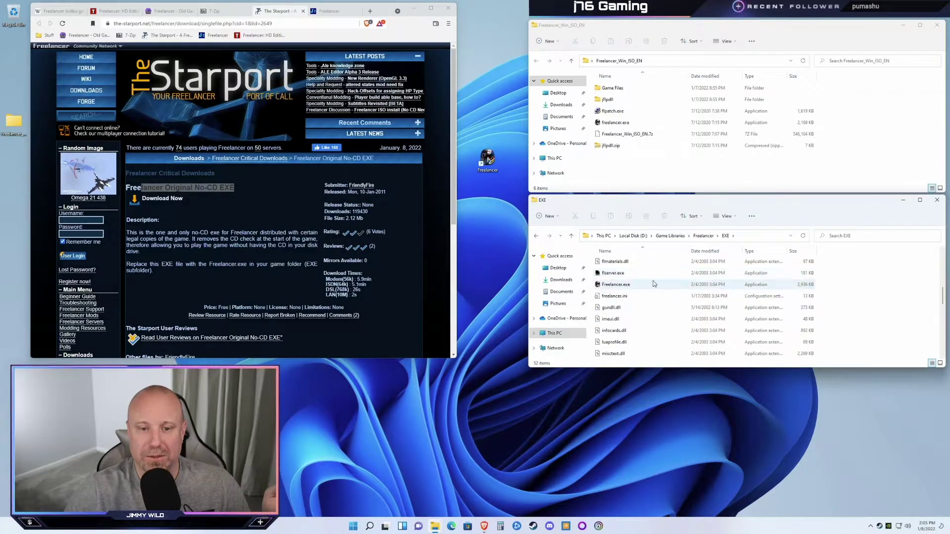
right_click(614, 286)
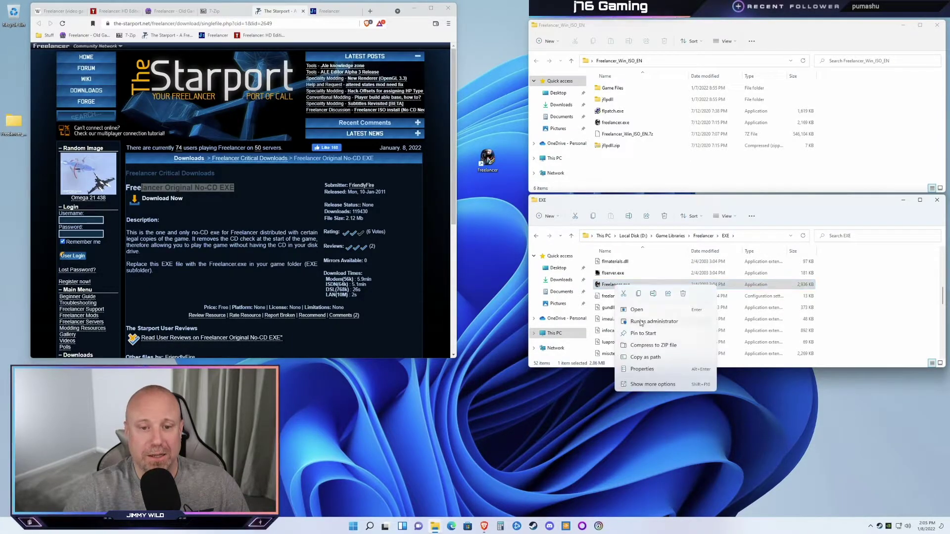
click(682, 293)
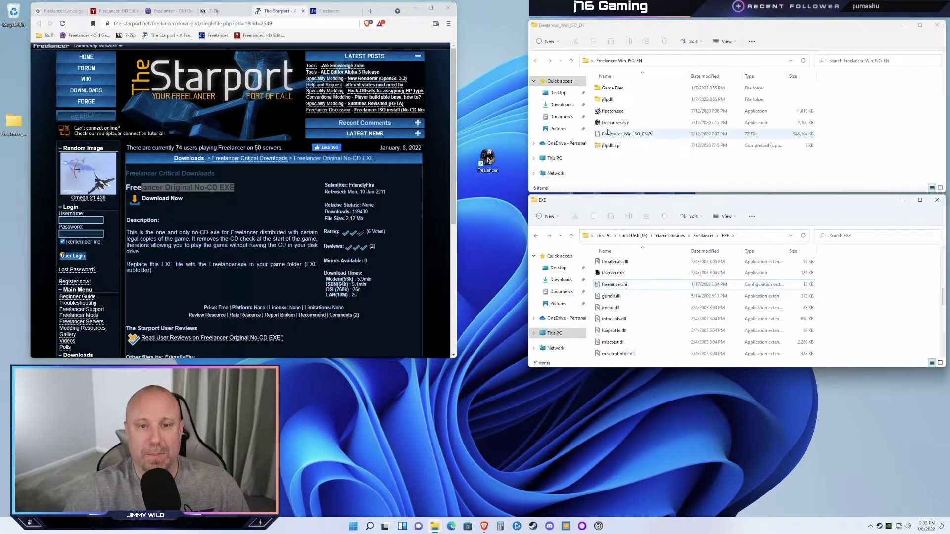
drag(610, 125, 874, 313)
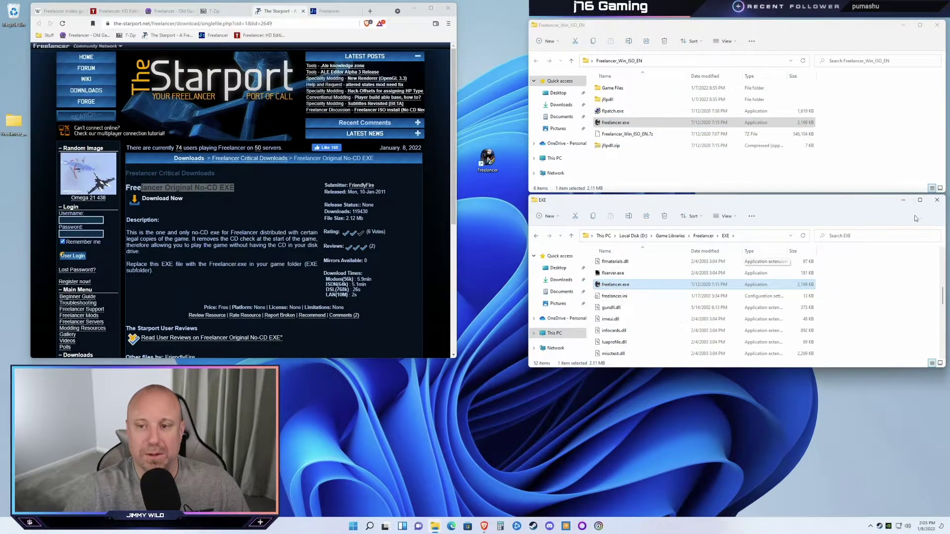
click(903, 202)
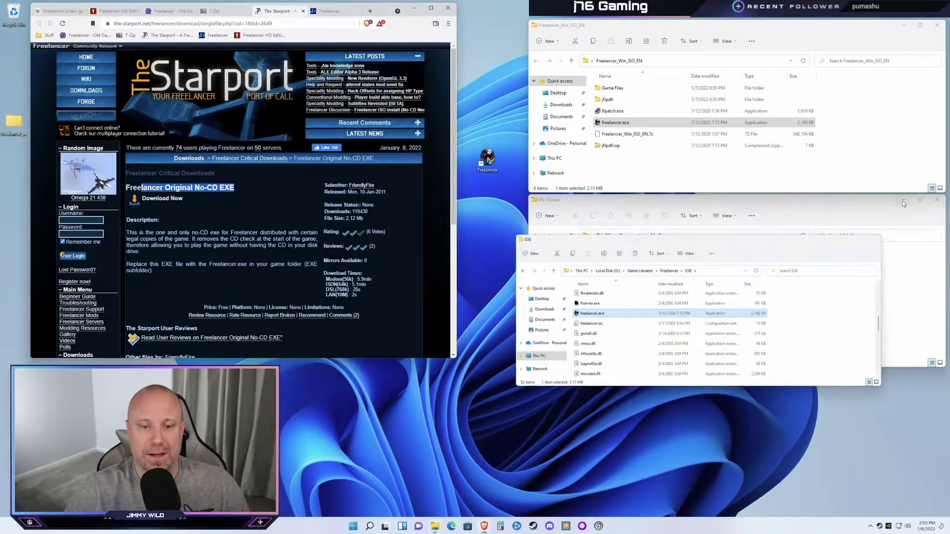
Run the Freelancer desktop shortcut as administrator, allow it to make changes, and install the DirectPlay Windows feature.
right_click(488, 159)
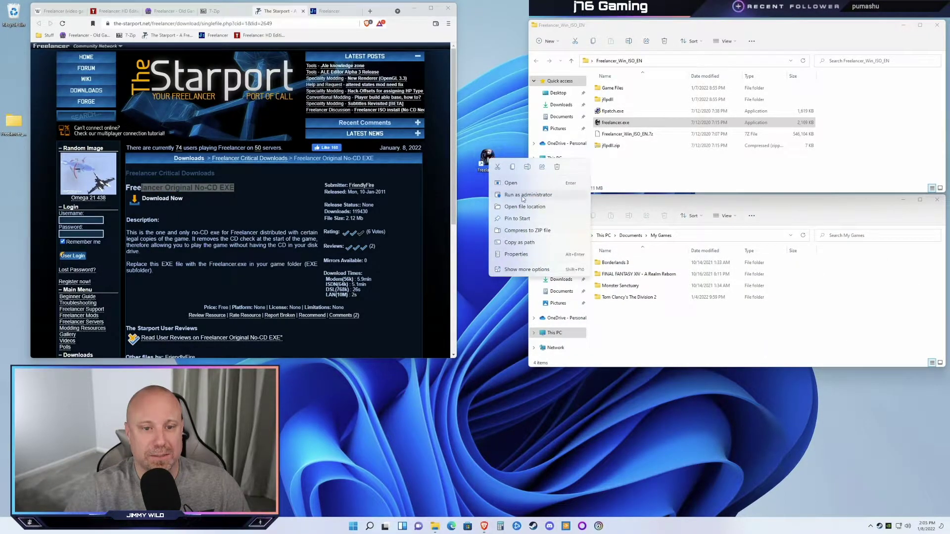
click(523, 195)
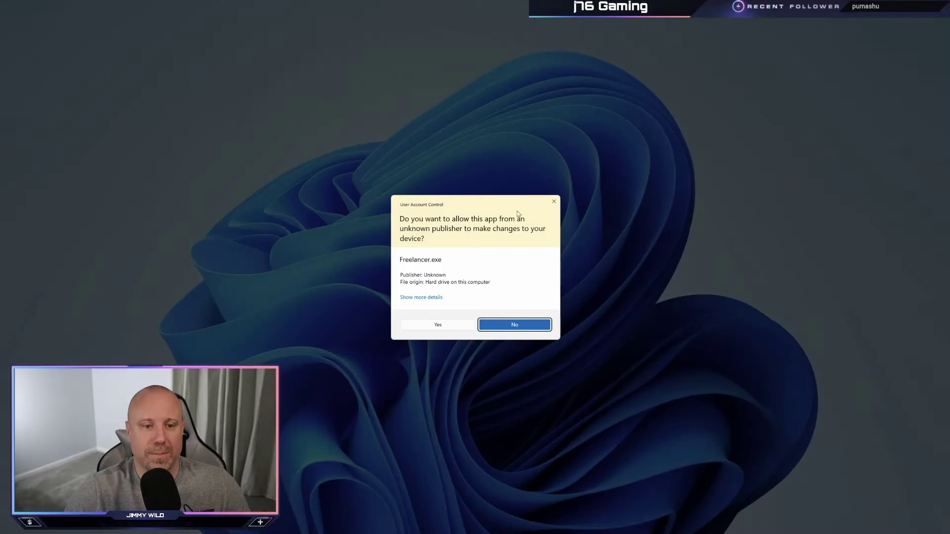
click(450, 324)
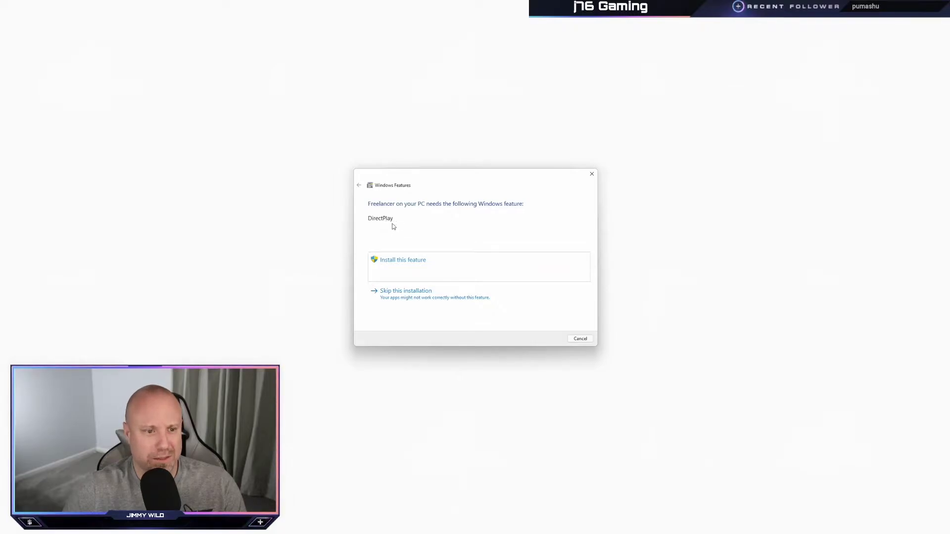
click(392, 261)
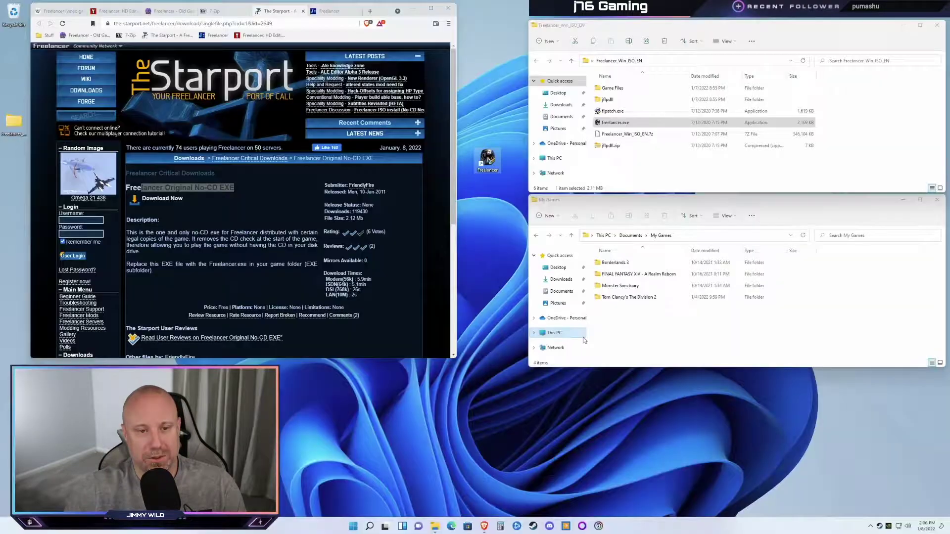
click(580, 338)
Relaunch Freelancer from the desktop shortcut and accept its End User License Agreement.
click(503, 185)
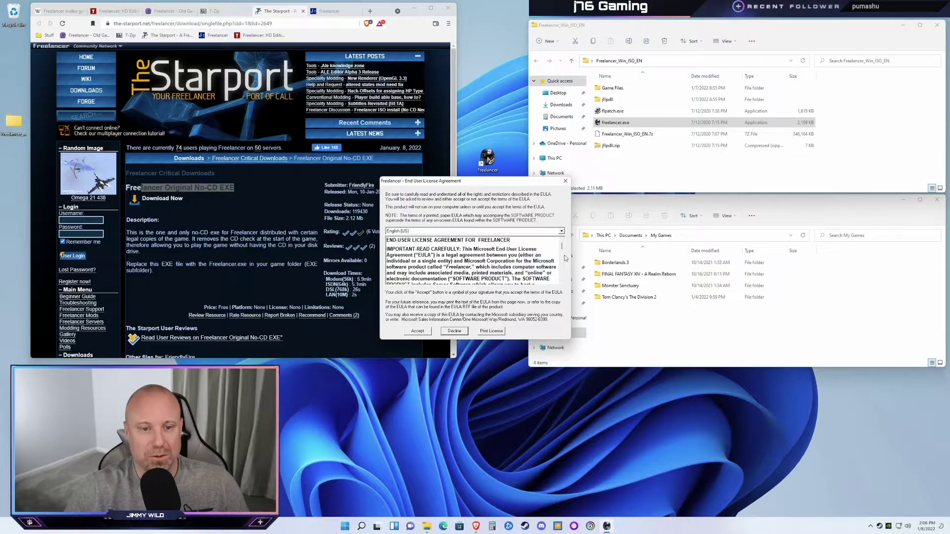
mouse_move(562, 247)
mouse_down()
mouse_move(568, 282)
mouse_move(562, 245)
mouse_up()
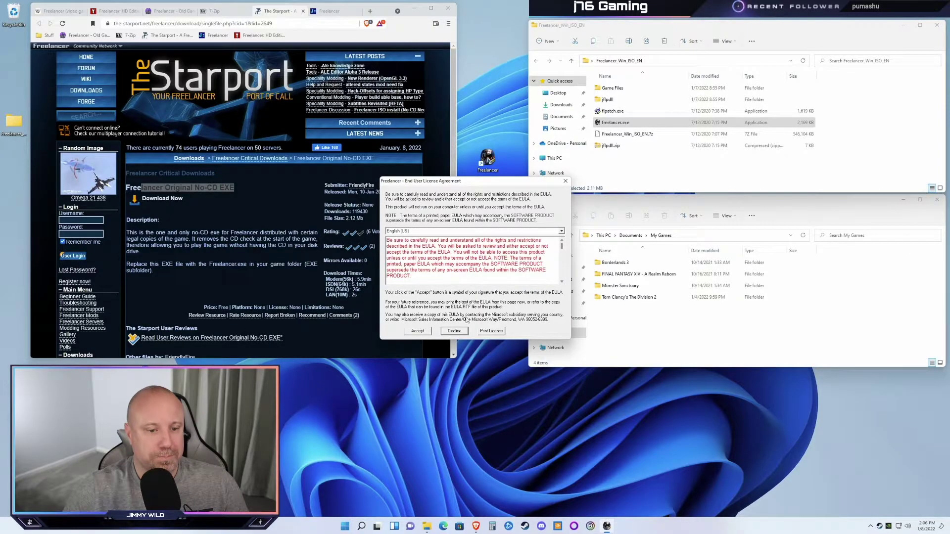
click(418, 331)
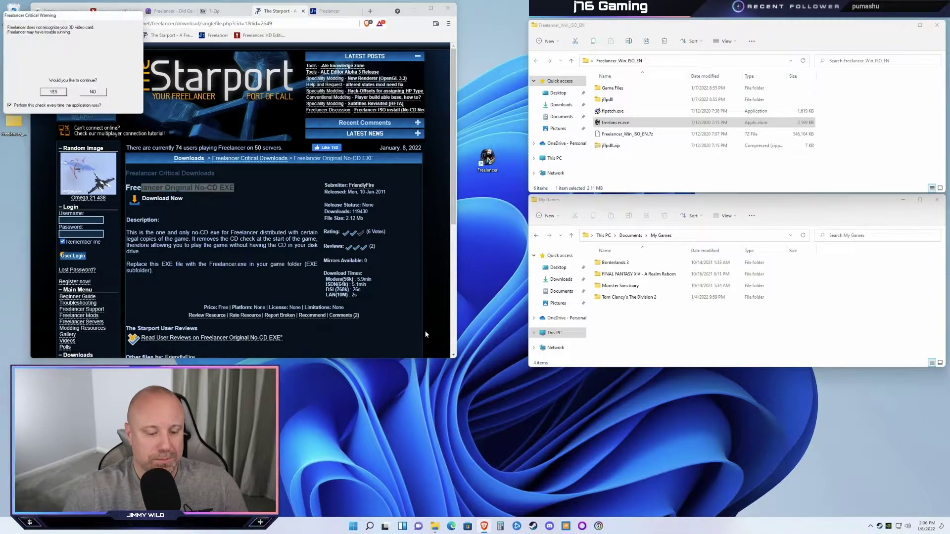
Turn off the video card check on every run, continue launching Freelancer, and skip the intro video.
drag(78, 15, 496, 205)
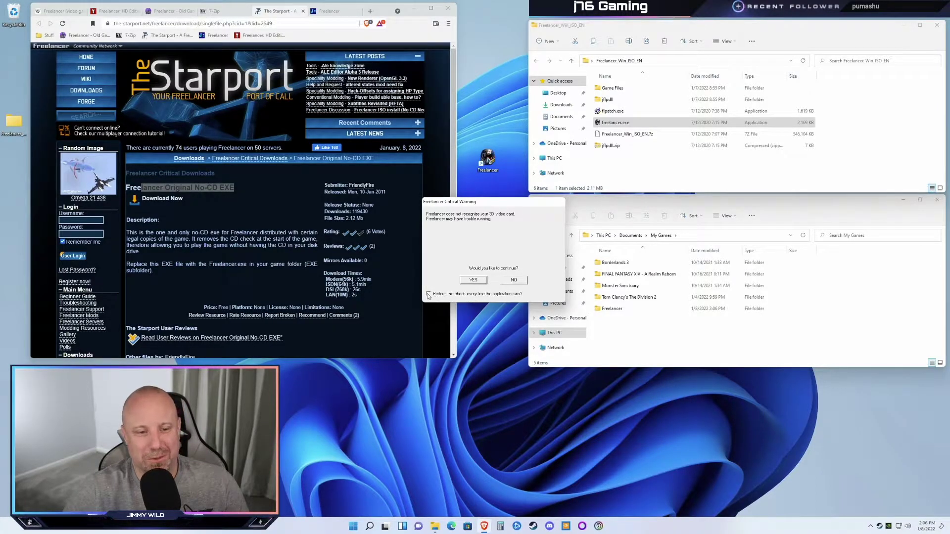
click(474, 281)
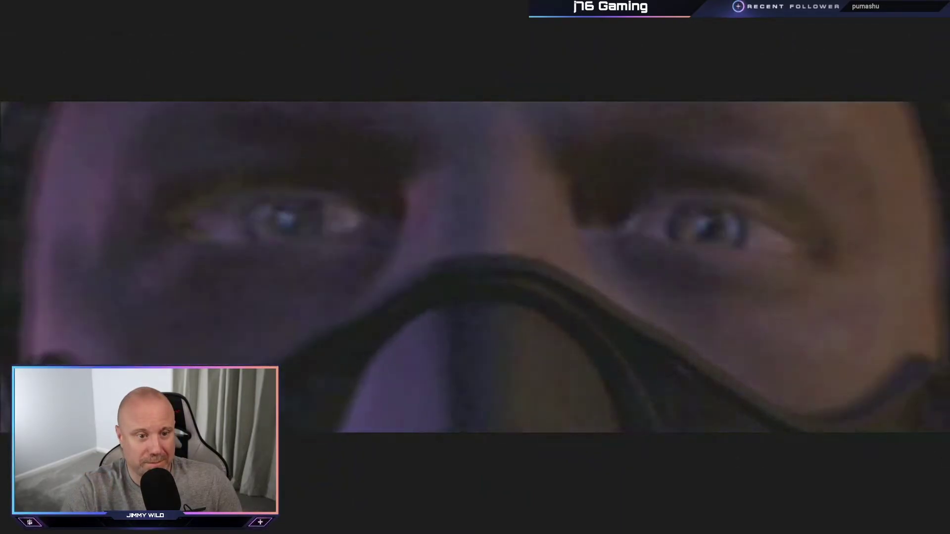
key(Escape)
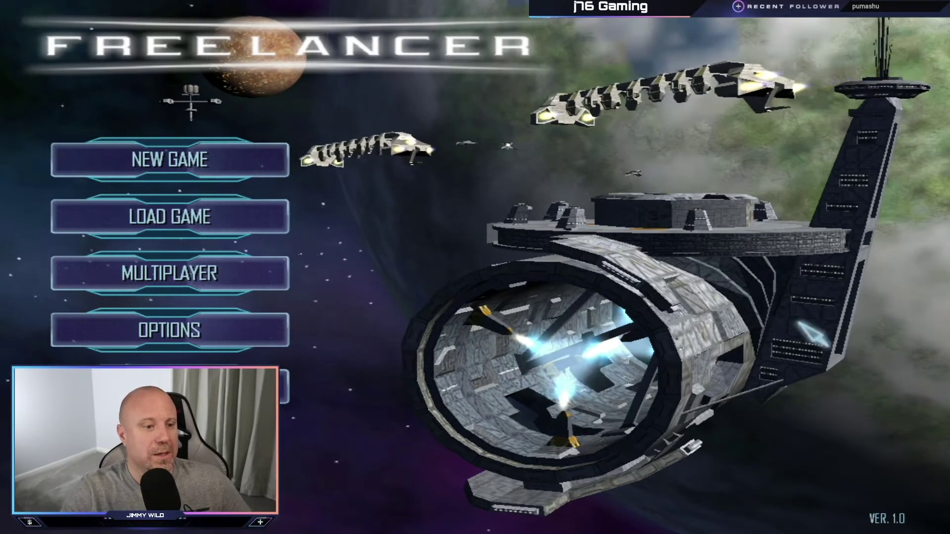
Open Internet multiplayer, accepting the online play notice, to view the Account ID screen, and return to the main menu.
click(177, 283)
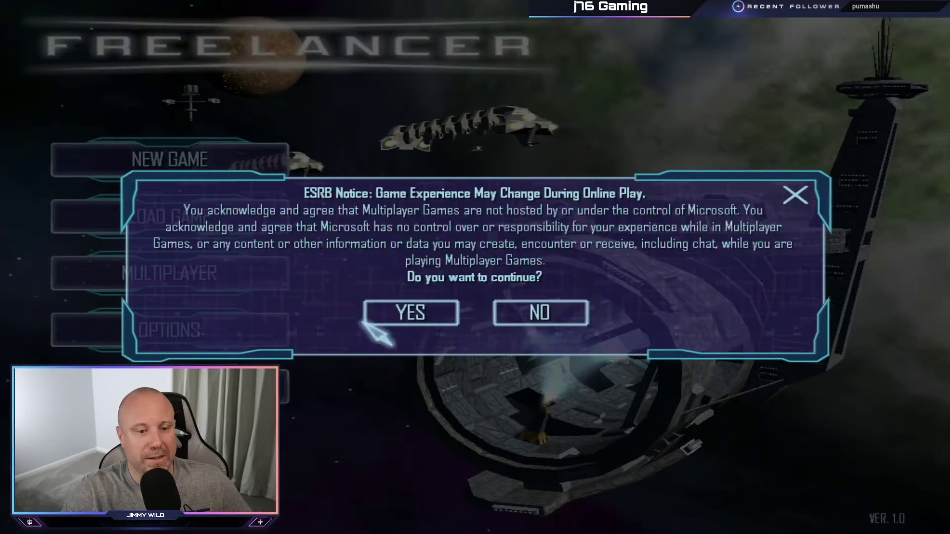
click(413, 316)
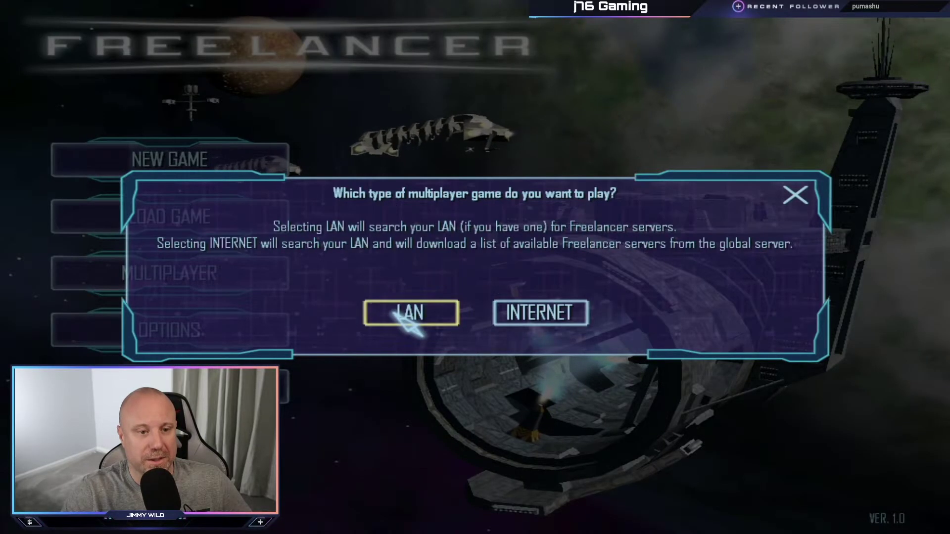
click(562, 313)
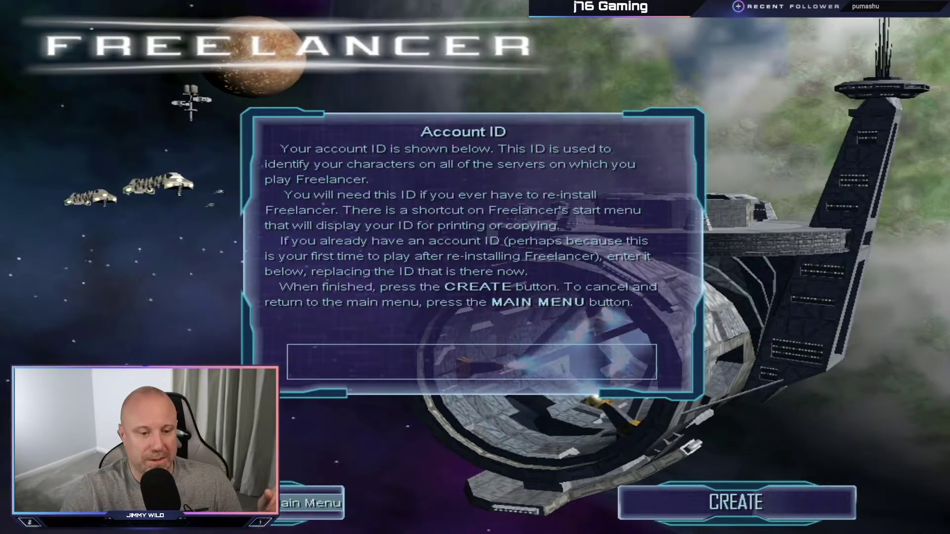
key(Escape)
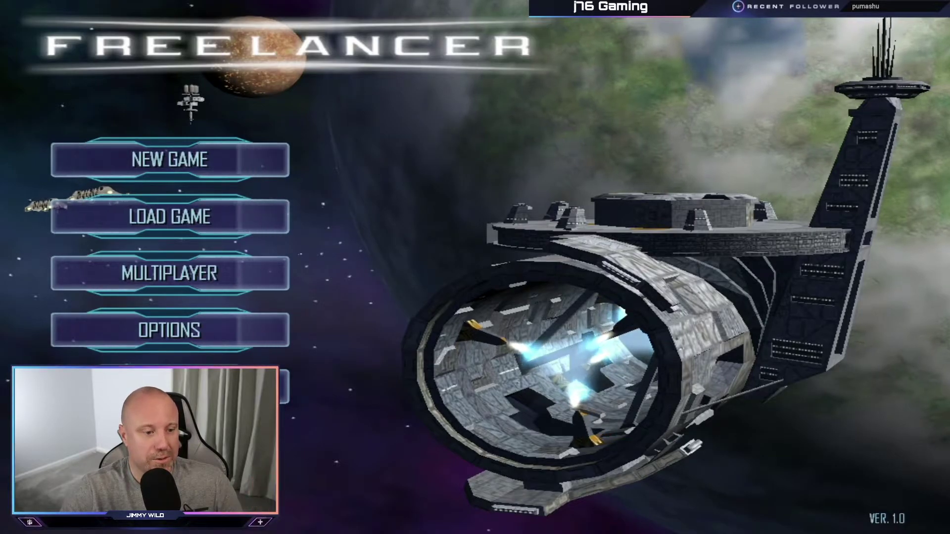
Browse the available display resolutions in the game's general options, including 1280 x 960 x 32 and 1600 x 1200 x 32.
click(196, 329)
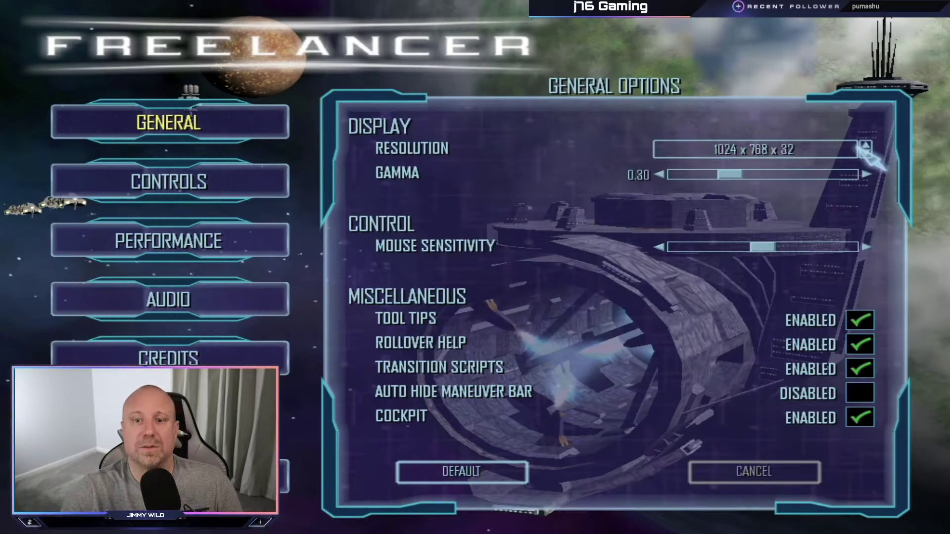
click(865, 148)
click(867, 151)
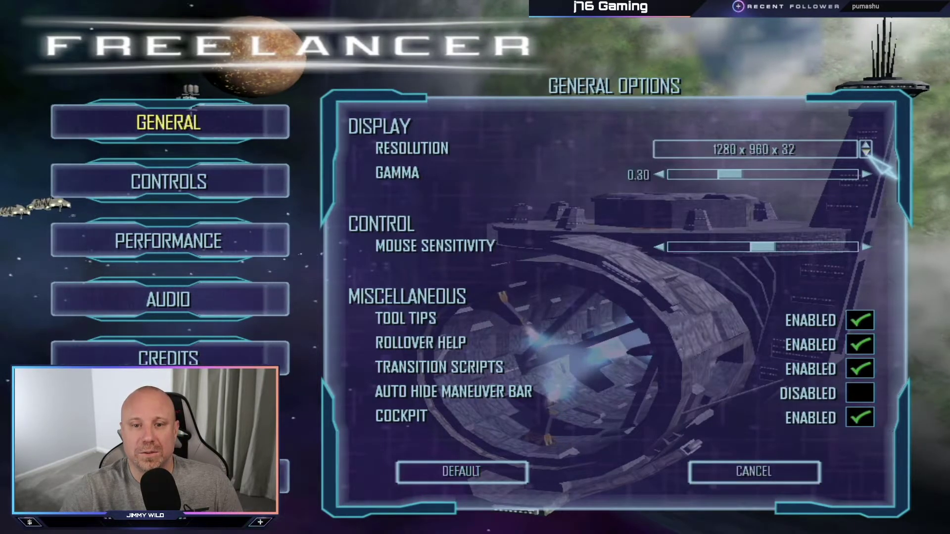
click(866, 151)
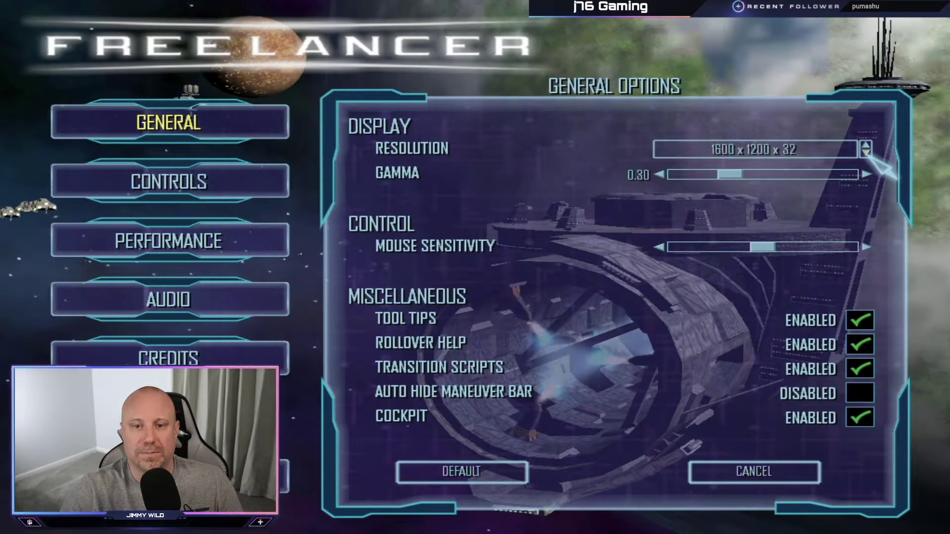
click(866, 151)
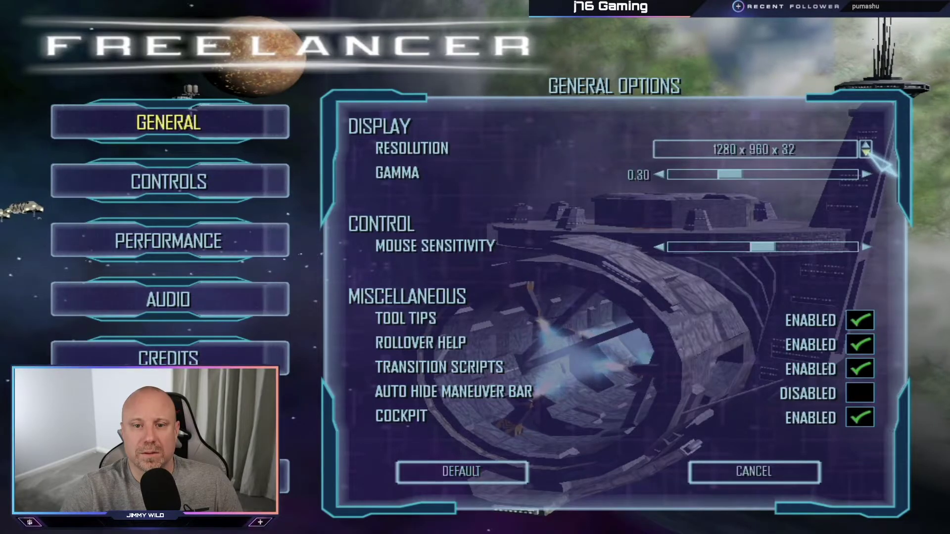
click(867, 153)
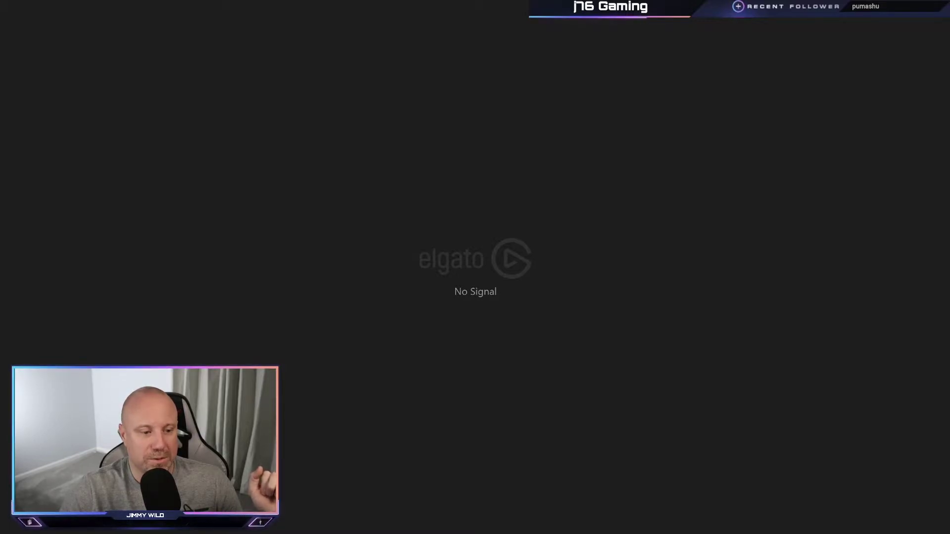
Exit Freelancer and rerun it with the compatibility settings applied by the Program Compatibility Assistant.
key(Escape)
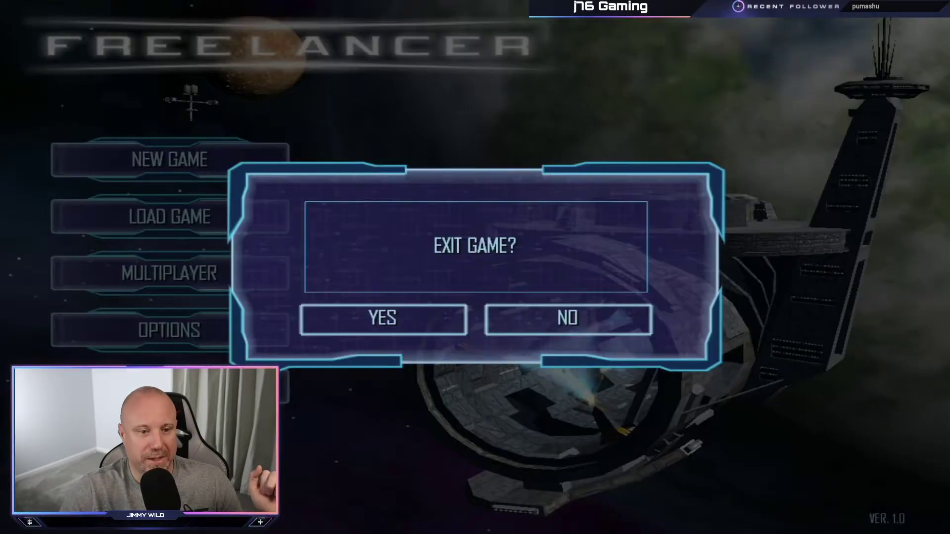
click(365, 327)
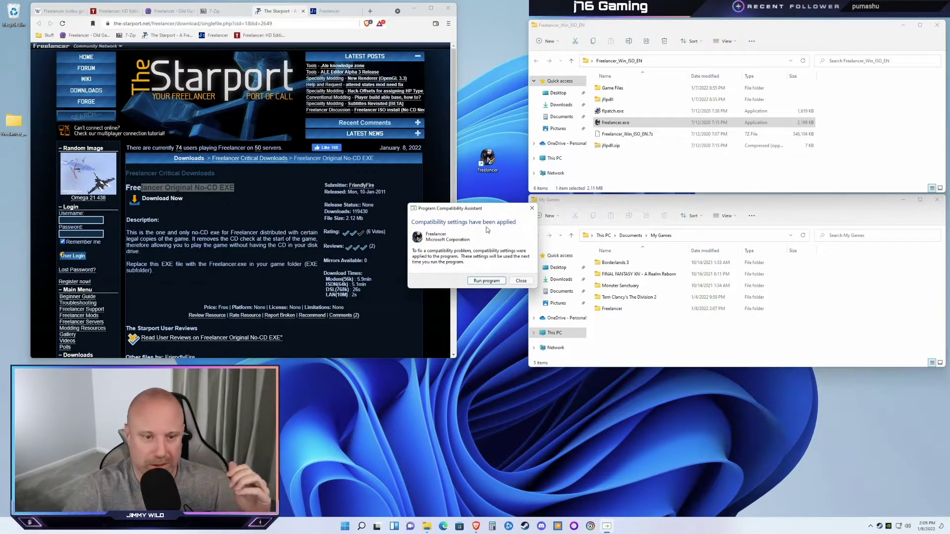
click(481, 281)
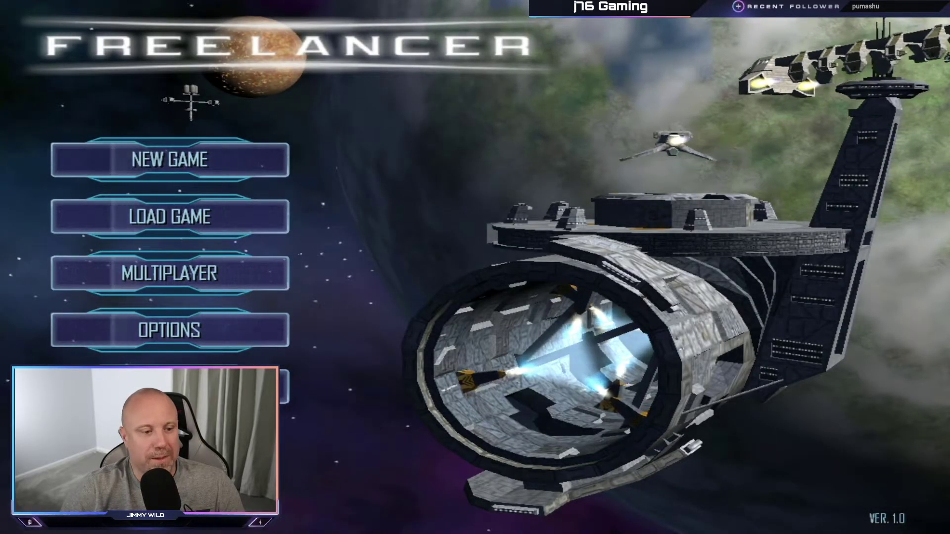
Exit the game and report to the Program Compatibility Assistant that Freelancer worked correctly.
key(Escape)
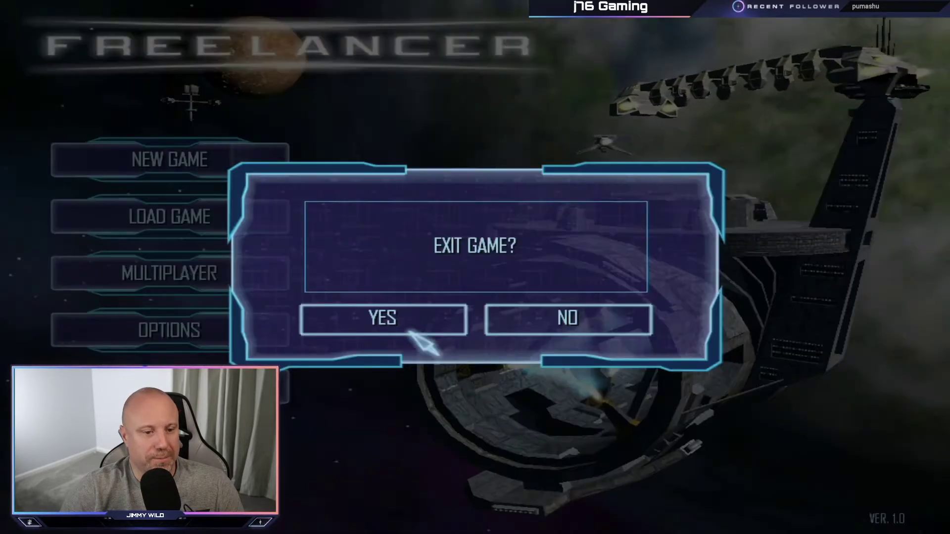
click(430, 329)
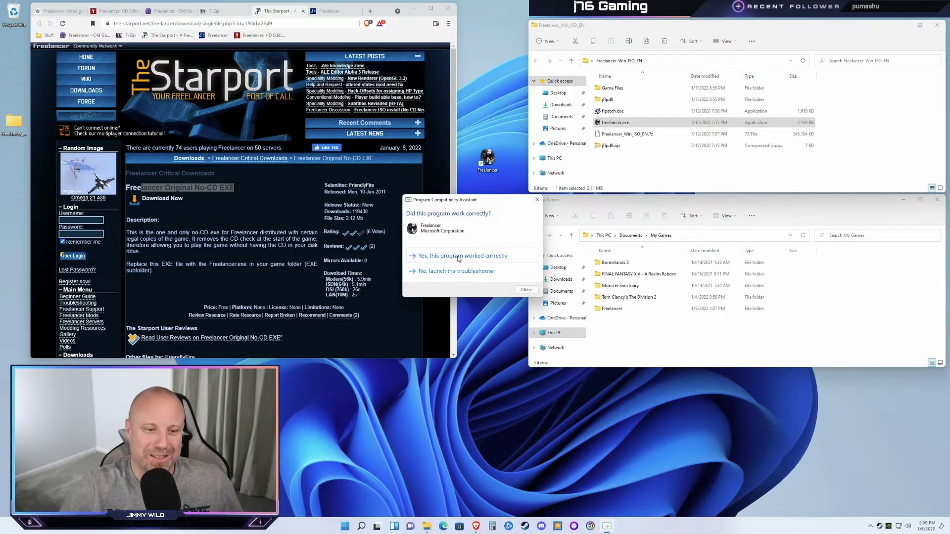
click(459, 256)
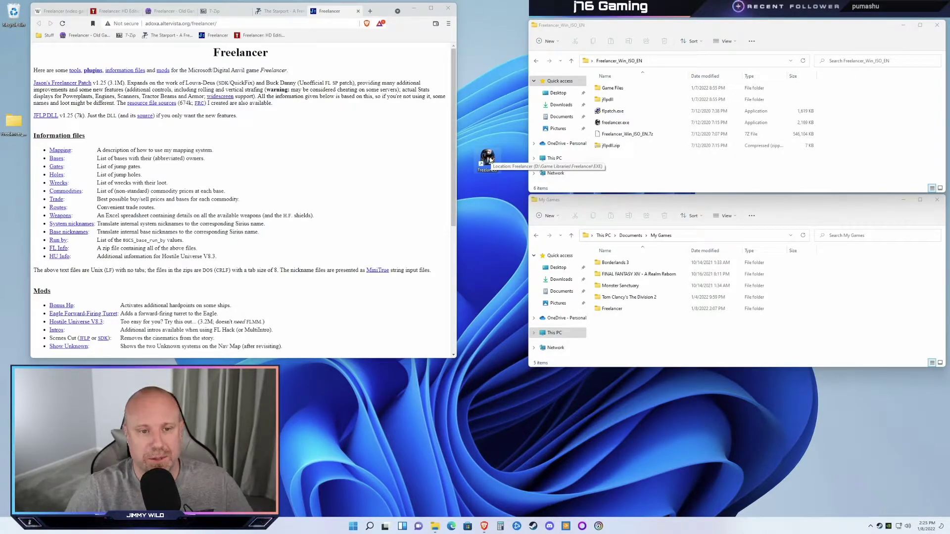
Open the compatibility settings in the properties of the Freelancer desktop shortcut.
right_click(489, 159)
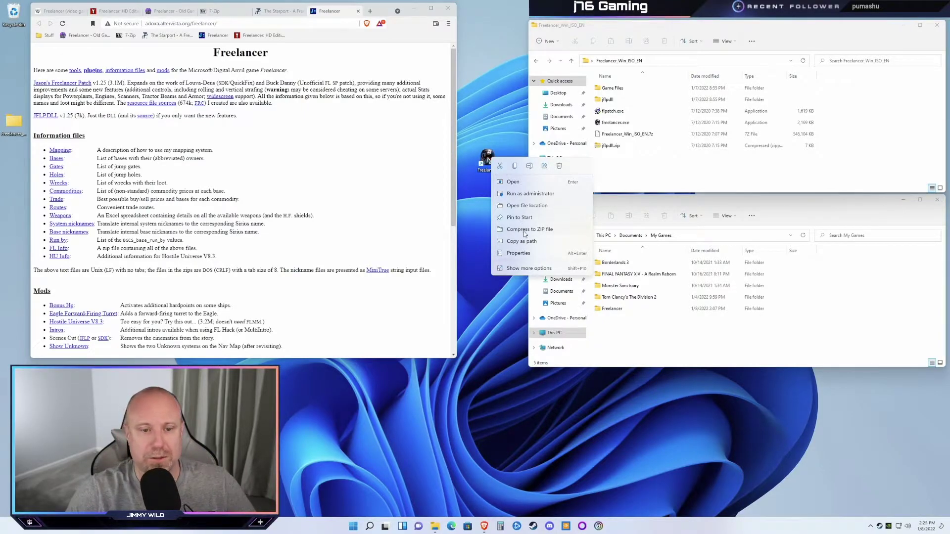
click(527, 254)
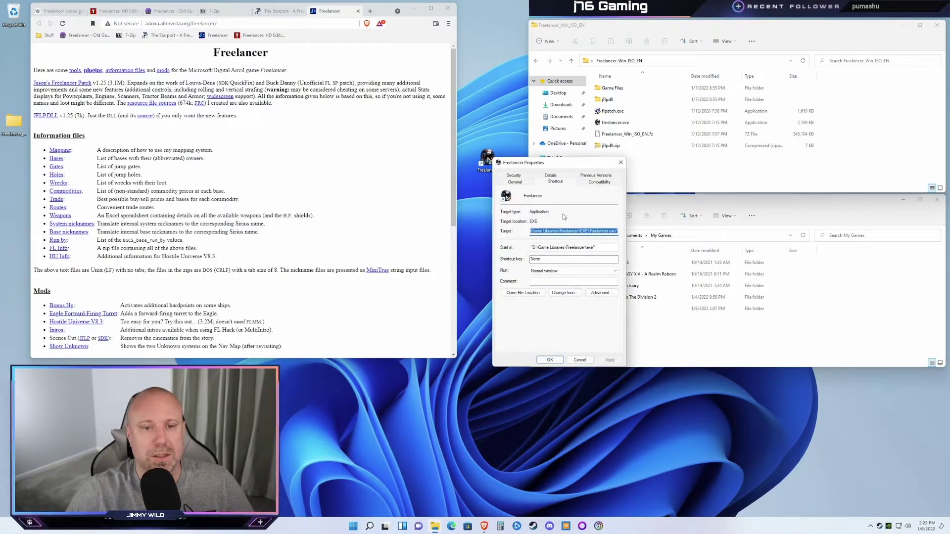
click(600, 183)
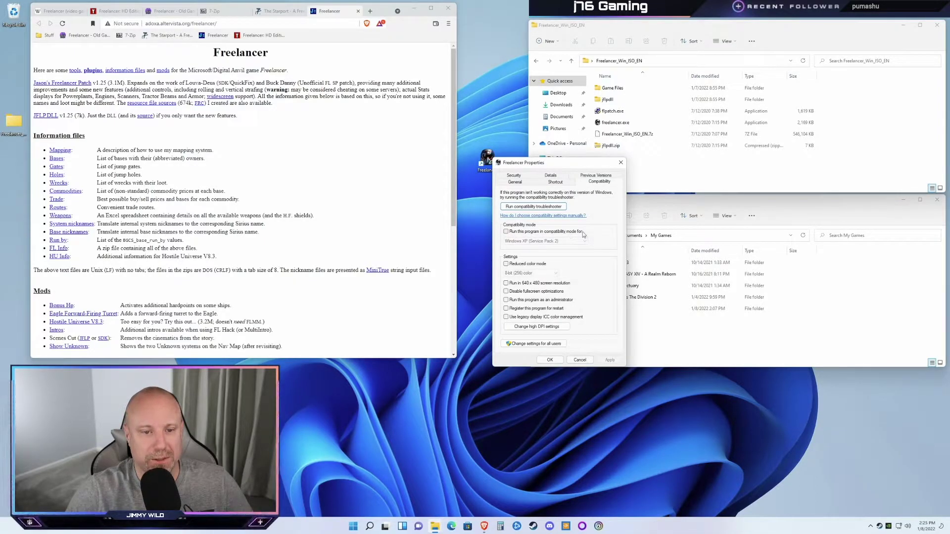
click(565, 236)
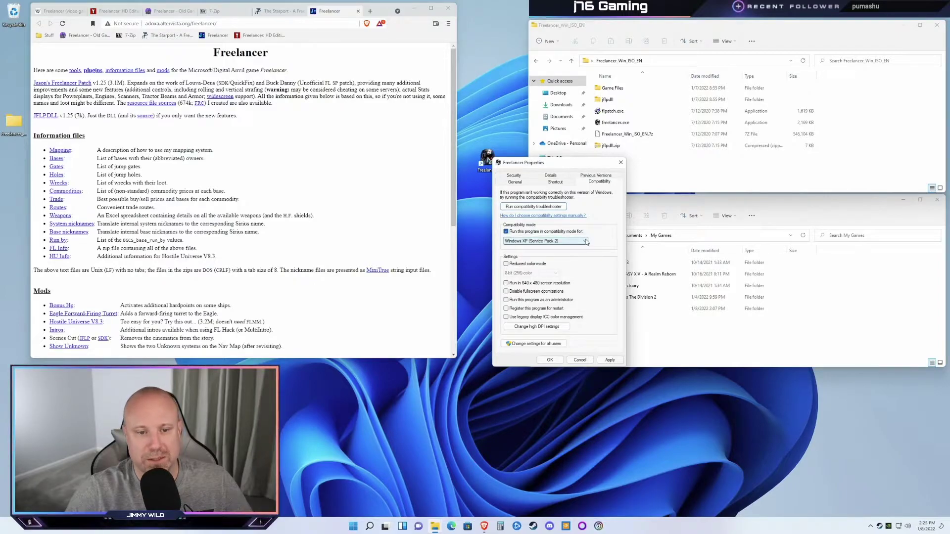
click(586, 241)
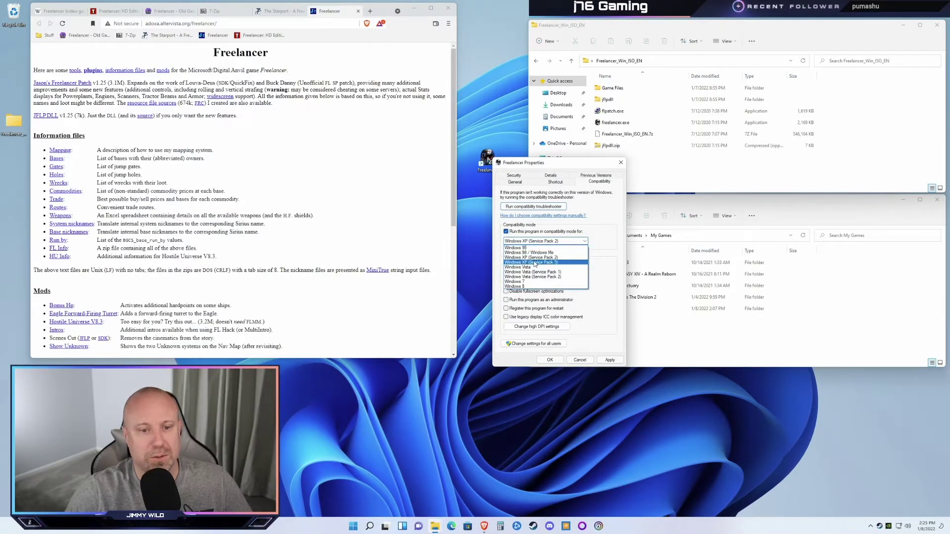
click(607, 229)
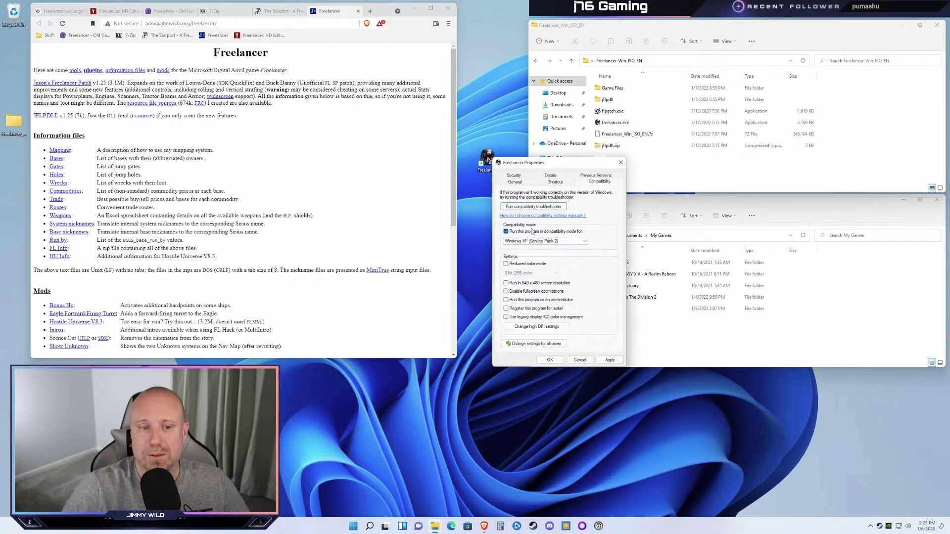
click(505, 231)
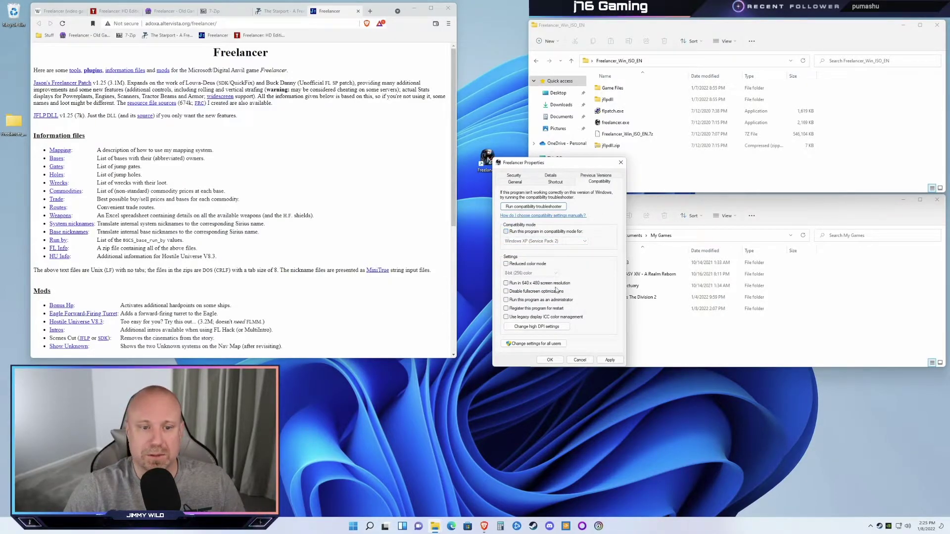
Set the Freelancer shortcut to run as an administrator, append -windowed to its target, and save the properties.
click(506, 300)
click(608, 360)
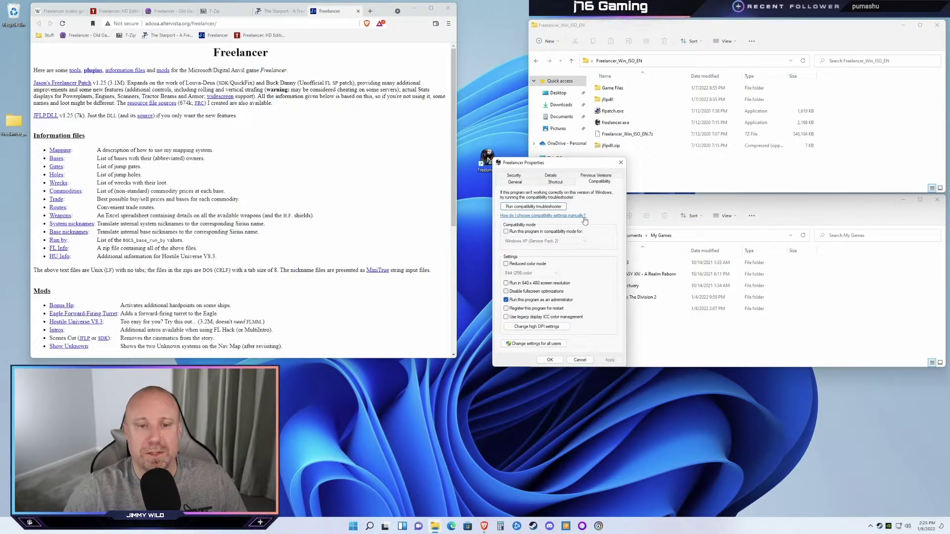
click(555, 182)
click(605, 233)
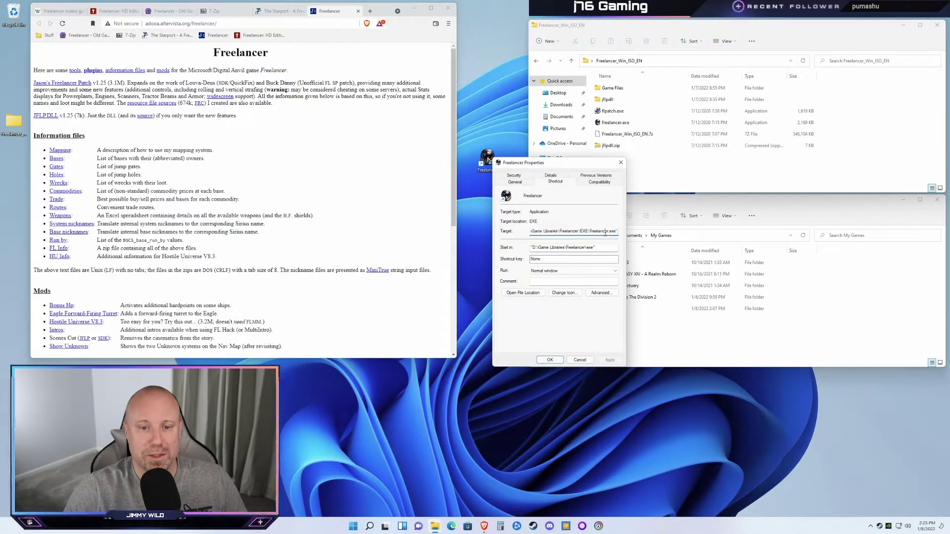
drag(610, 232, 639, 232)
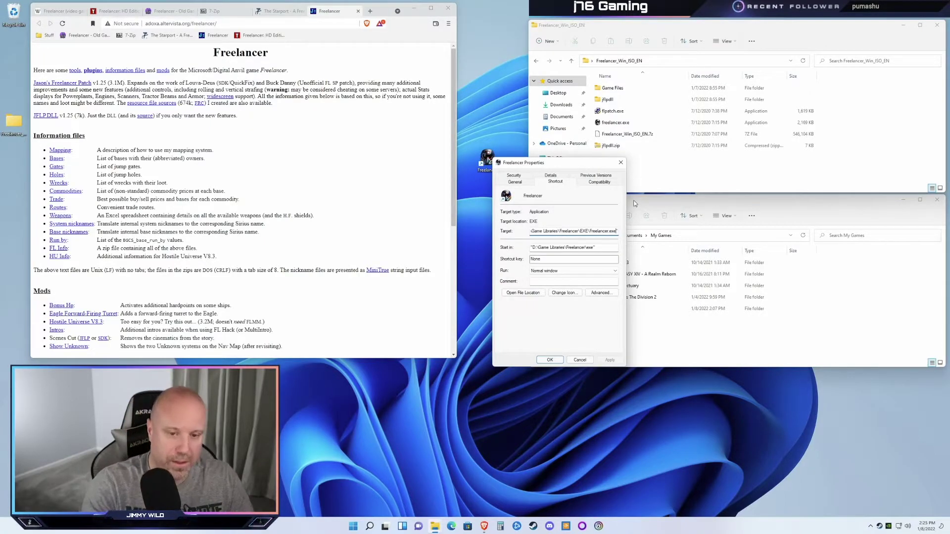
text(-windowed)
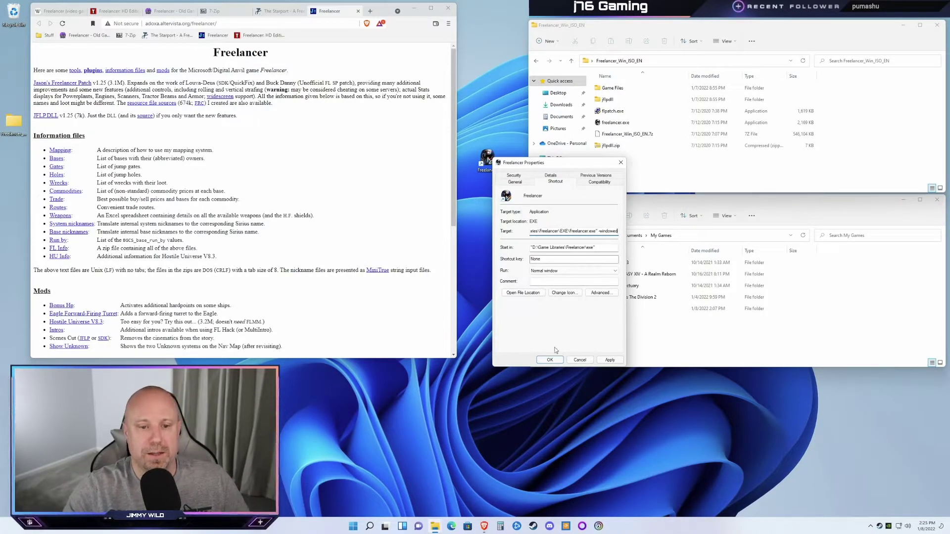
click(609, 360)
click(566, 282)
click(550, 360)
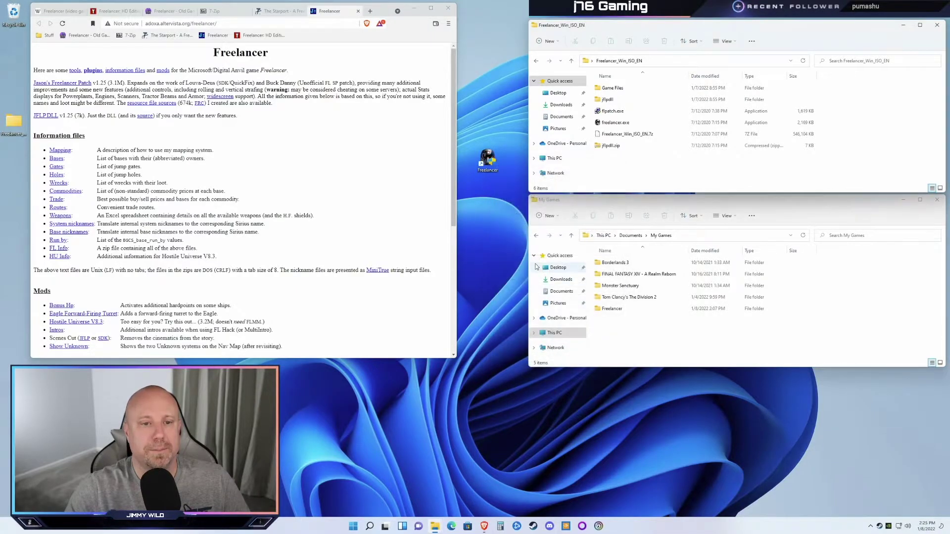
Launch Freelancer from the desktop shortcut.
double_click(488, 160)
click(466, 324)
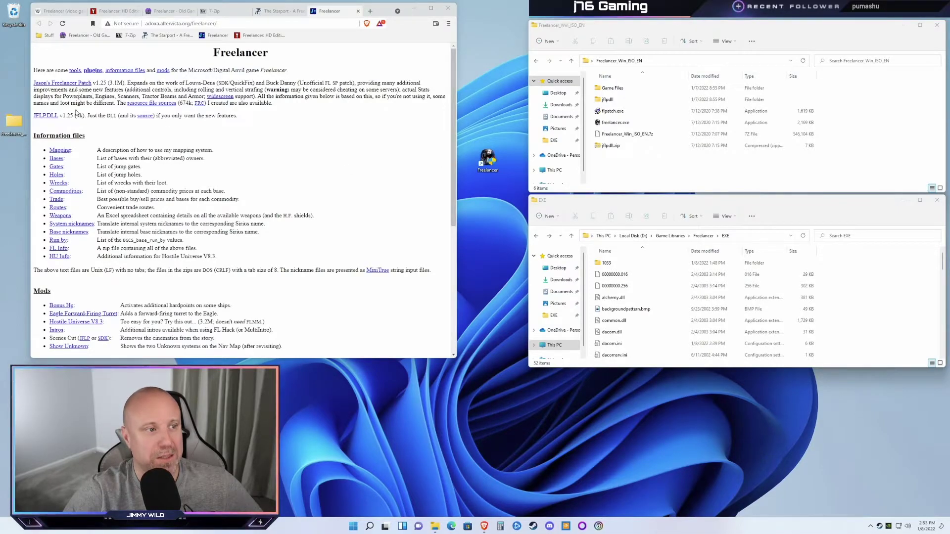
Download the JFLP.DLL archive from the Freelancer patches page and save it as jflpdll.zip in the Downloads folder.
click(43, 117)
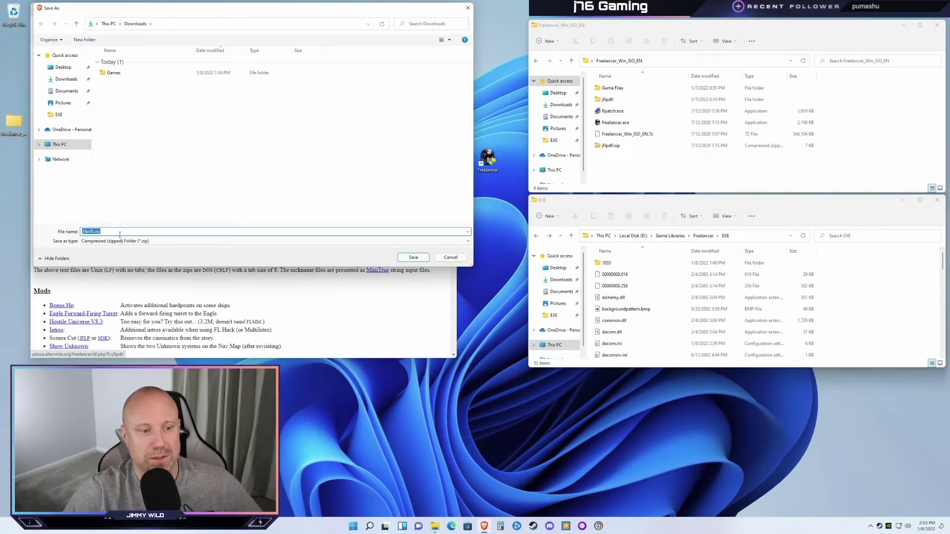
click(412, 257)
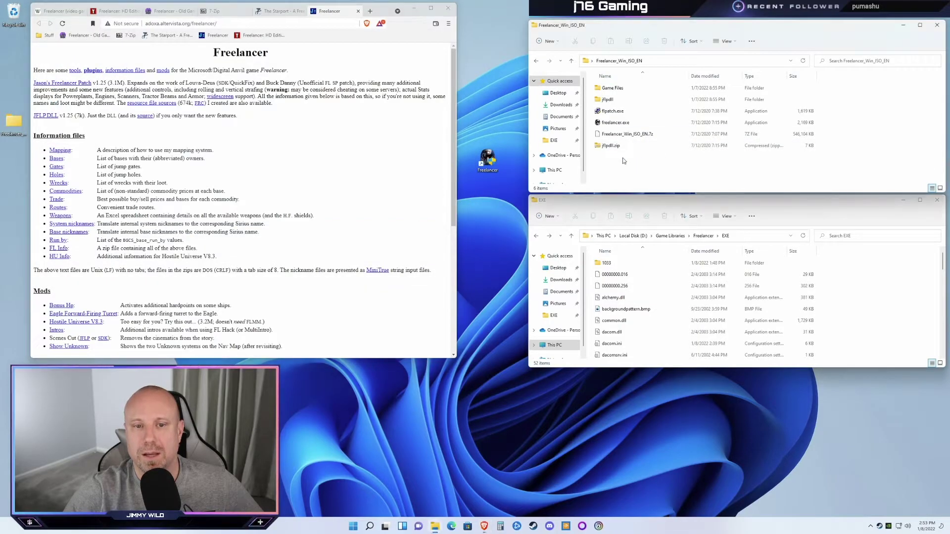
Copy jflp.dll from the EXE subfolder of the extracted jflpdll folder into D:\Game Libraries\Freelancer\EXE.
double_click(607, 99)
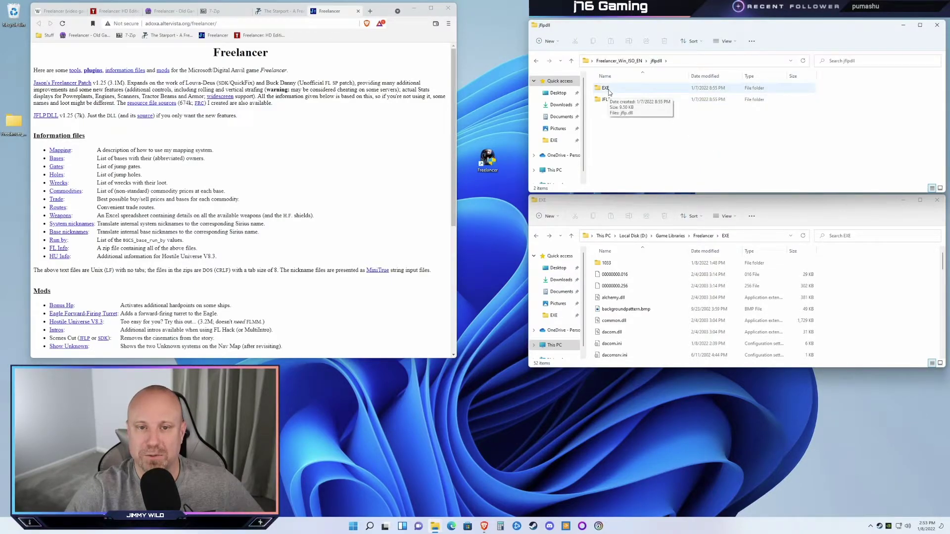
double_click(606, 88)
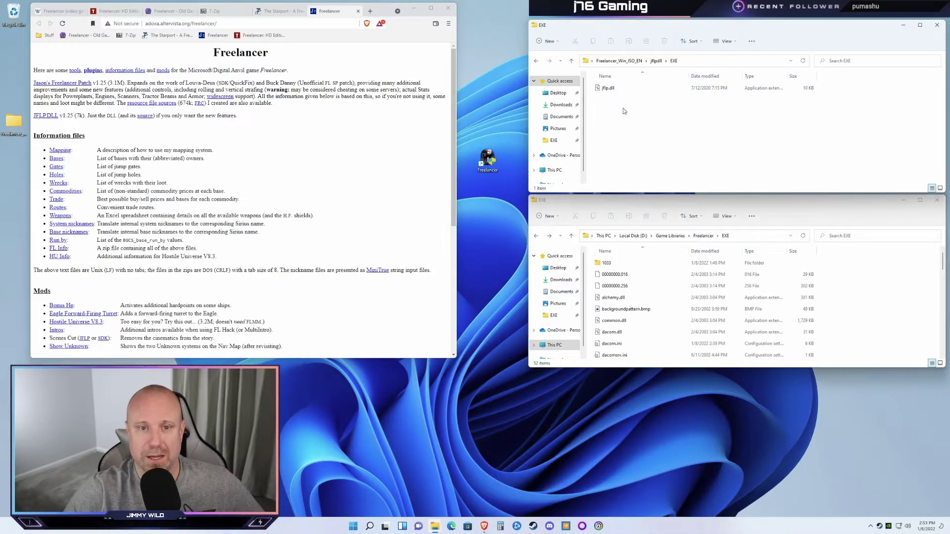
drag(608, 89, 877, 307)
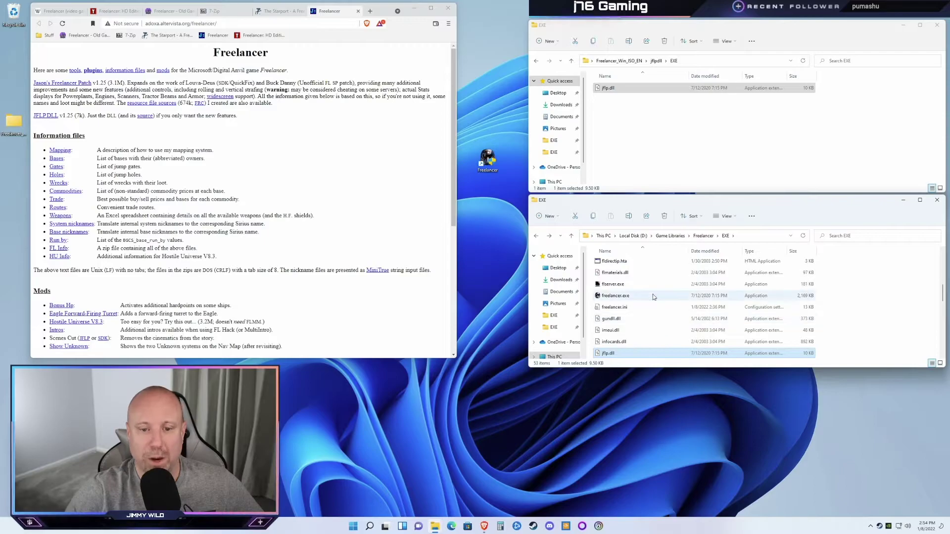
Open dacom.ini from D:\Game Libraries\Freelancer\EXE in Notepad.
scroll(653, 299, up, 10)
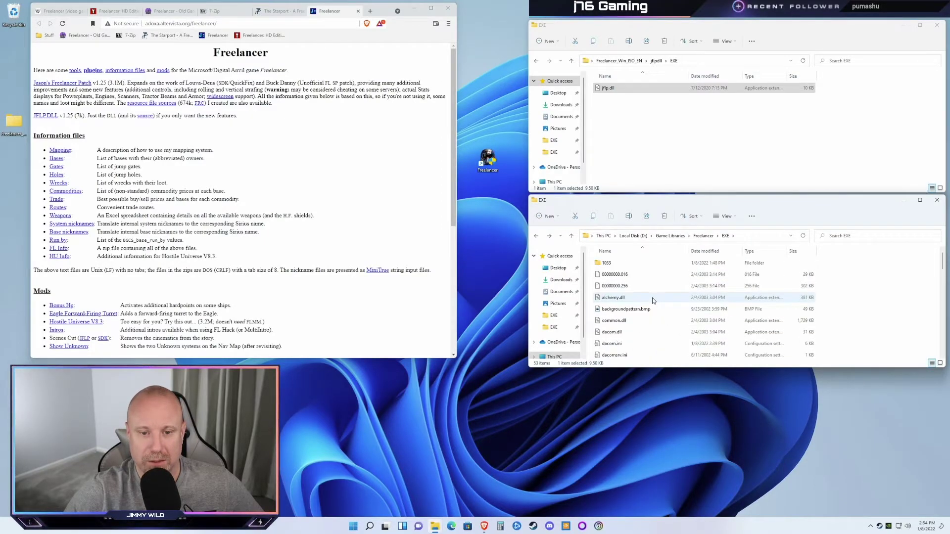
right_click(609, 346)
click(636, 370)
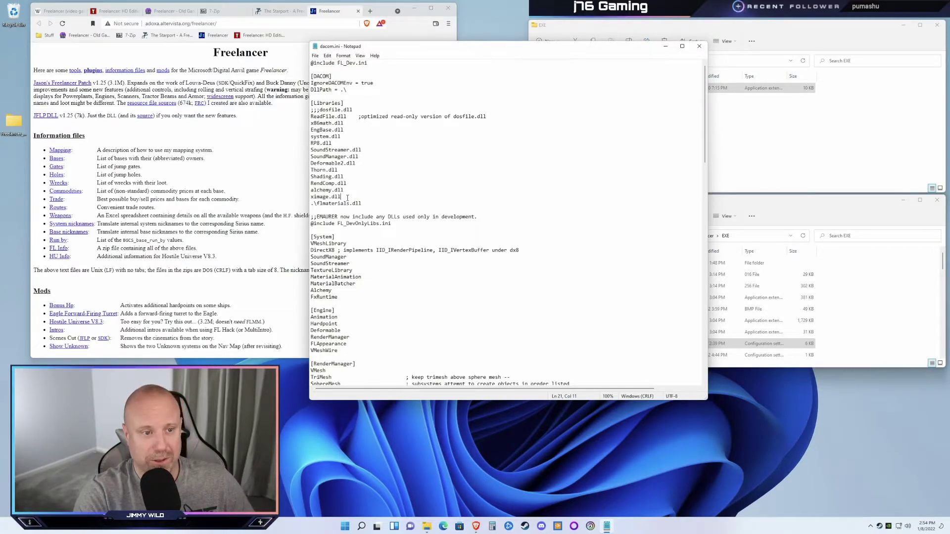
Add a jflp.dll line below ximage.dll in the Libraries section of dacom.ini, then save and close the file.
key(Return)
text(jflp.dll)
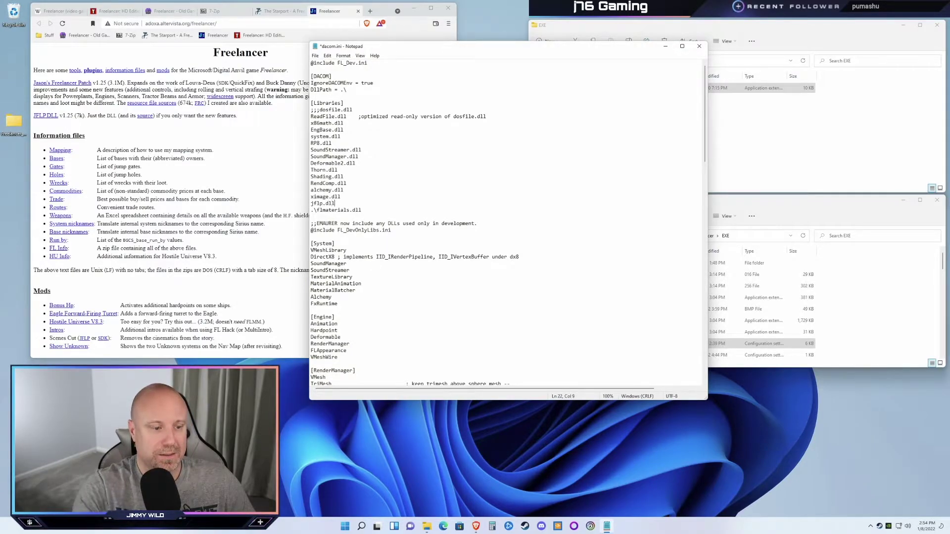
click(699, 46)
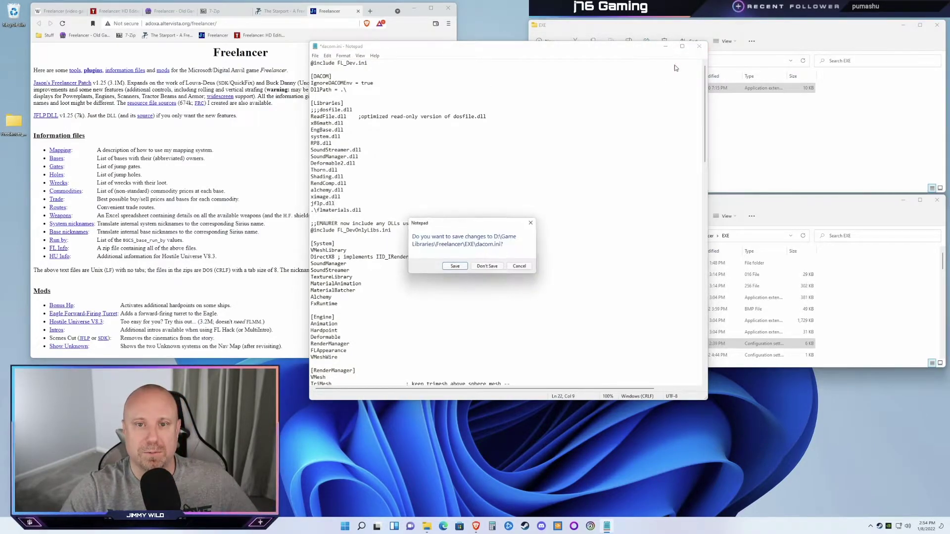
click(456, 267)
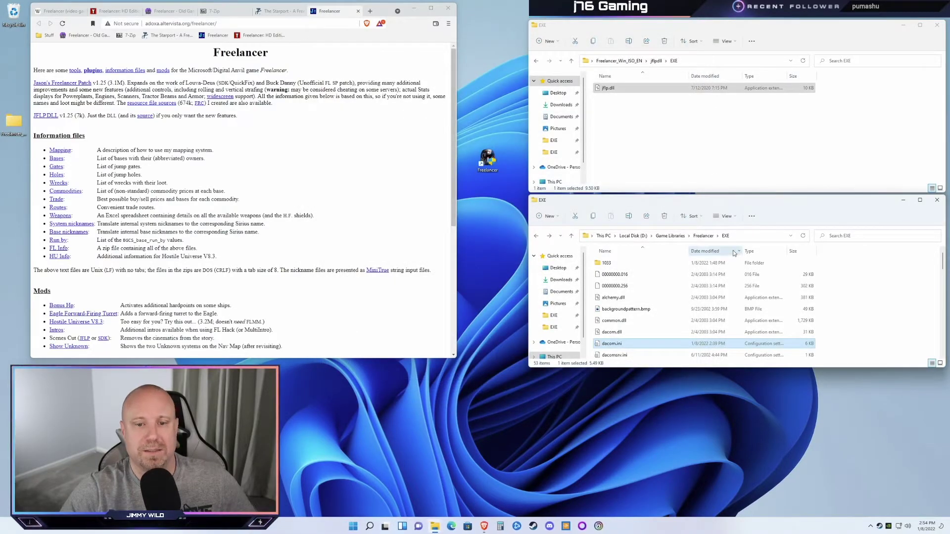
Open PerfOptions.ini from the Documents\My Games\Freelancer folder in Notepad.
click(903, 203)
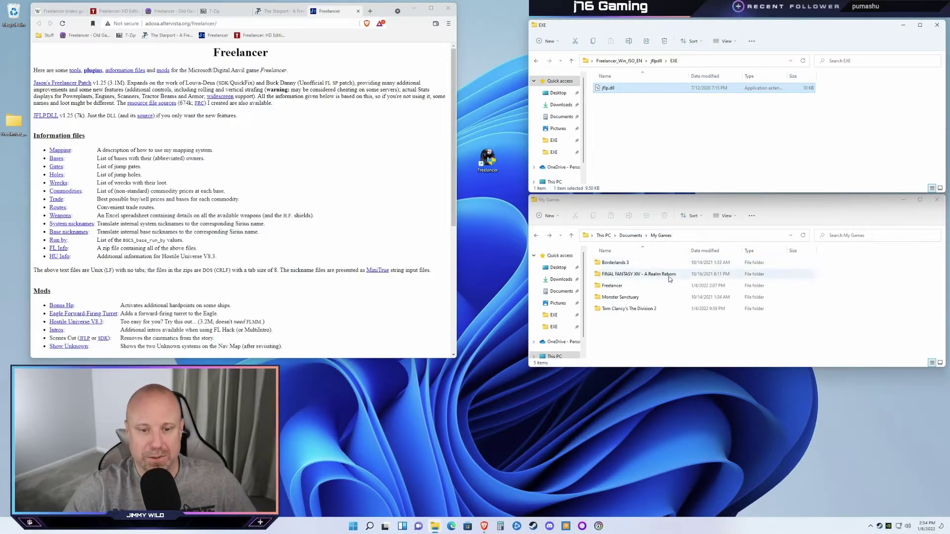
double_click(612, 286)
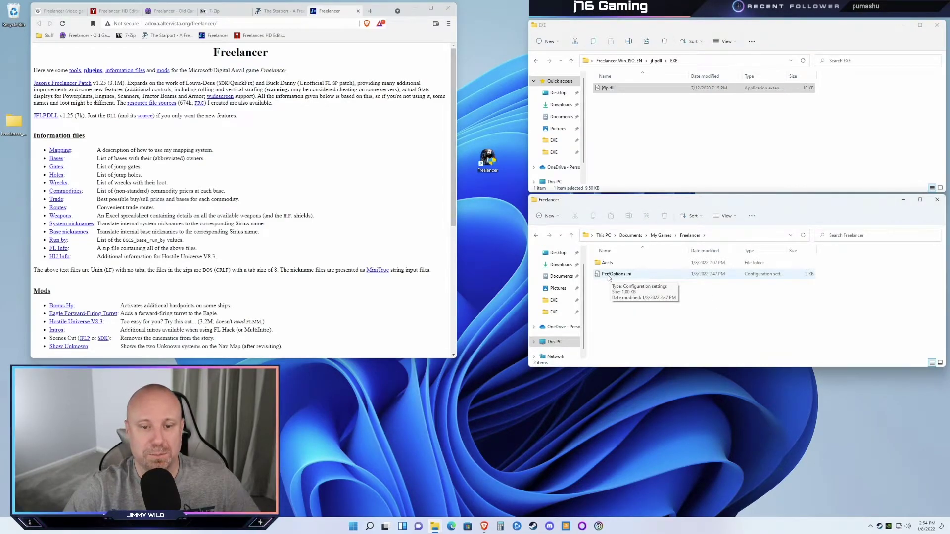
right_click(608, 278)
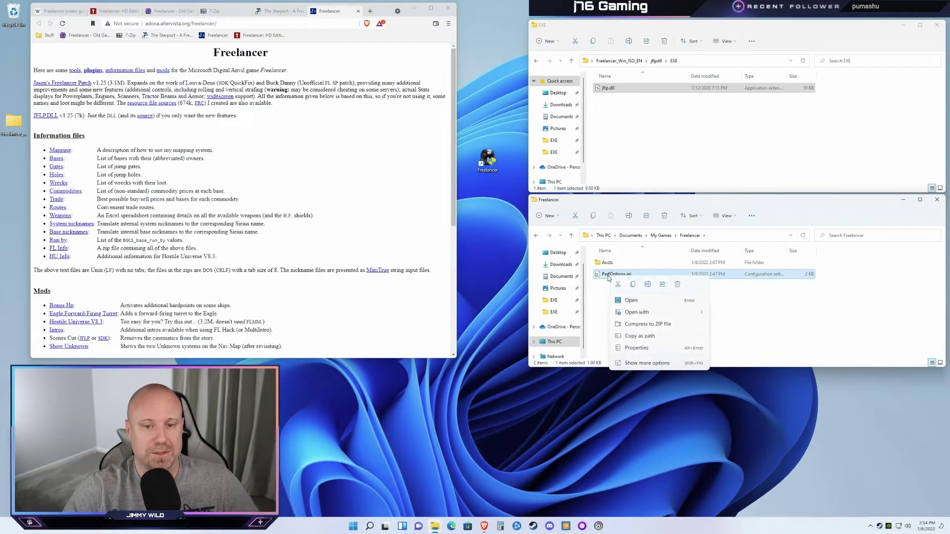
click(635, 300)
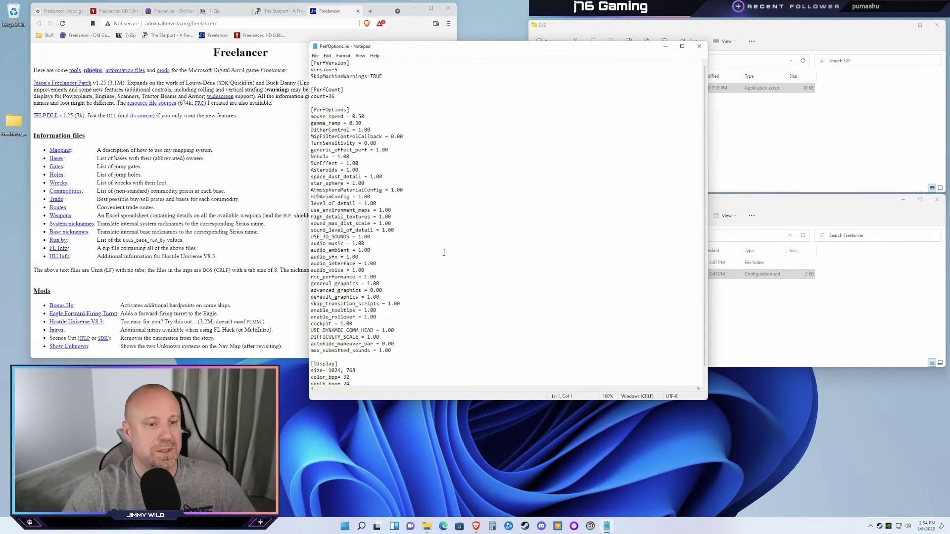
Set the size in the Display section of PerfOptions.ini to 1920, 1080, then save and close the file.
scroll(442, 229, down, 1)
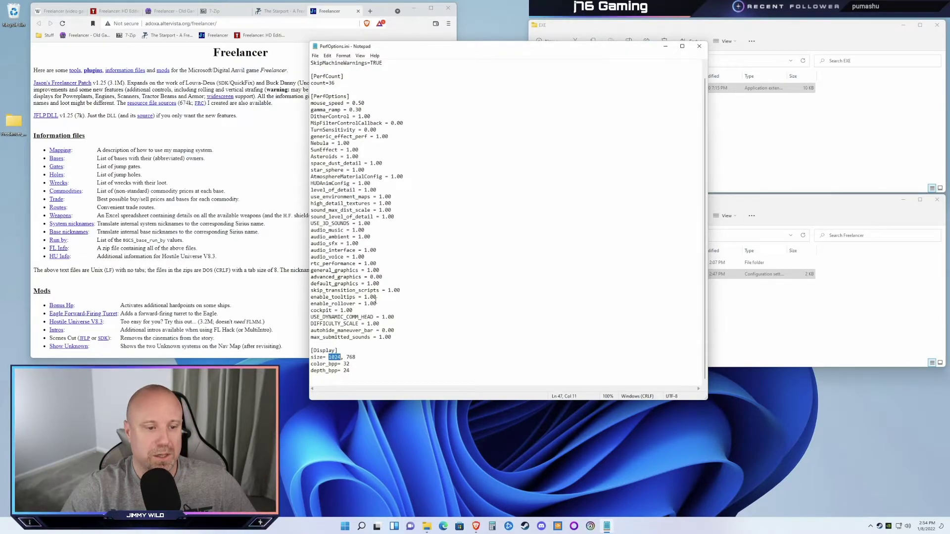
text(1920)
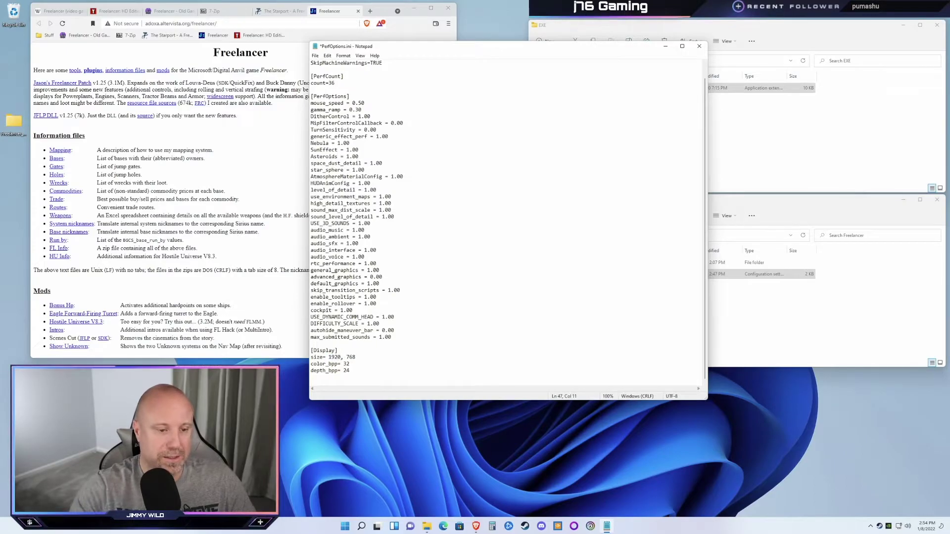
key(BackSpace)
key(BackSpace)
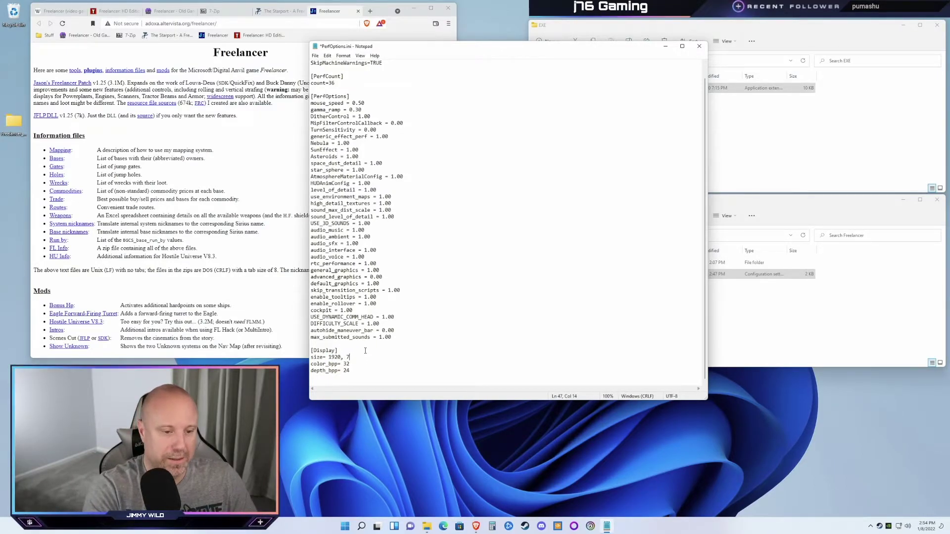
text(1080)
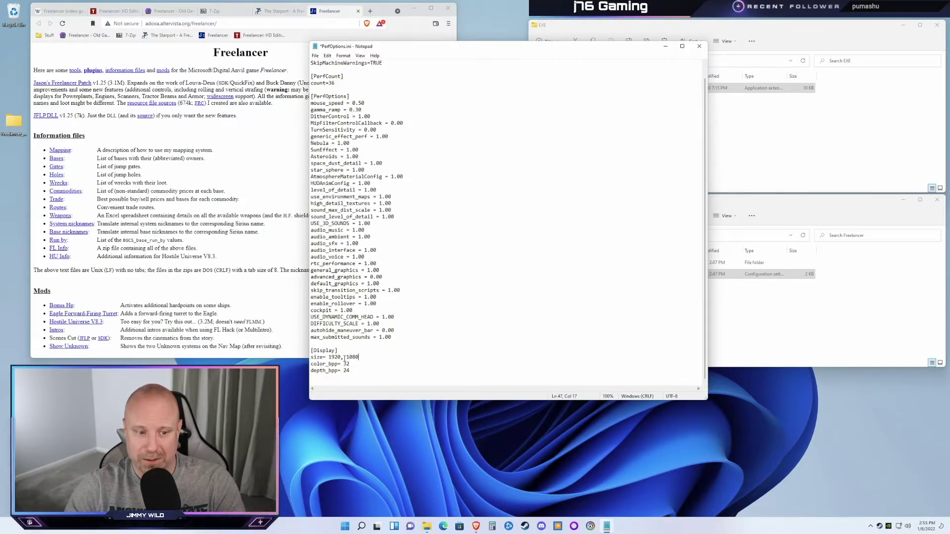
drag(344, 357, 345, 357)
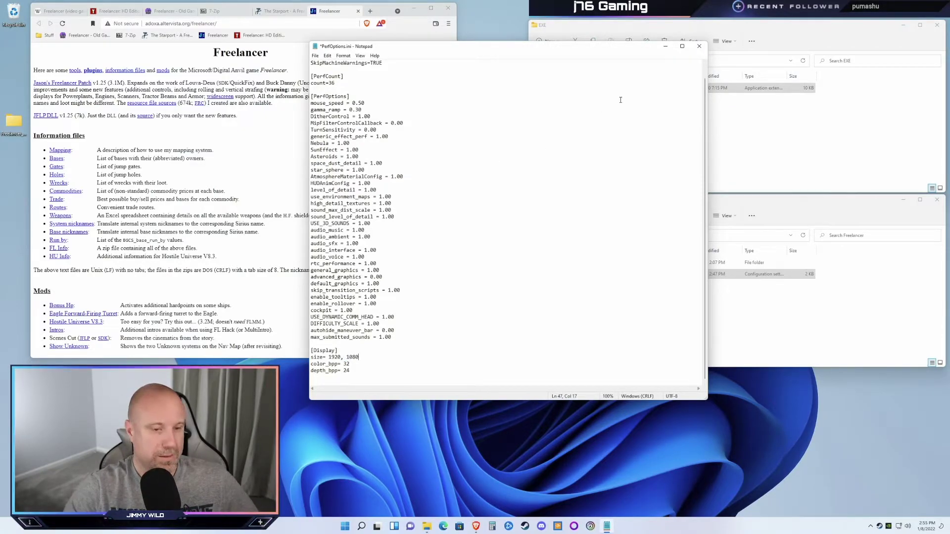
click(698, 46)
click(452, 270)
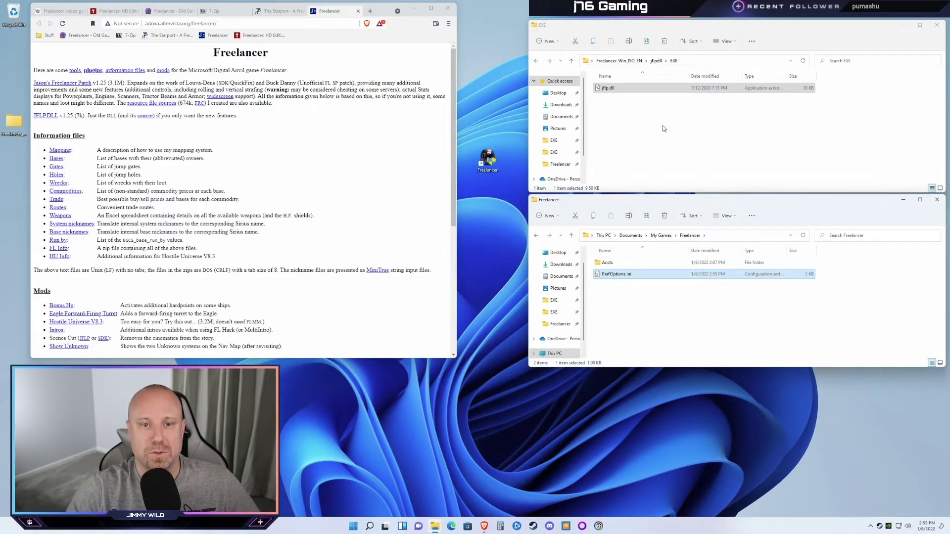
Return the two folder windows to Freelancer_Win_ISO_EN and Documents\My Games.
click(619, 61)
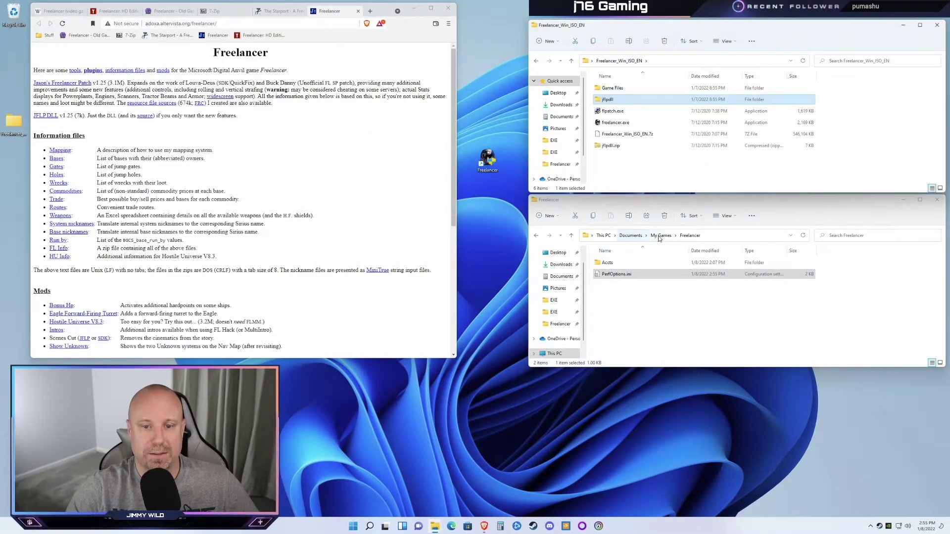
click(693, 236)
click(661, 236)
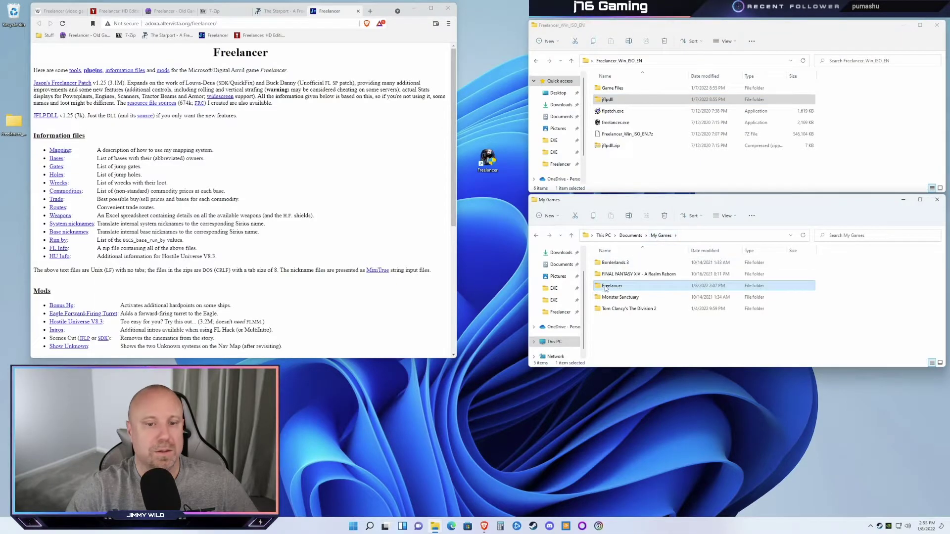
Launch Freelancer from the desktop shortcut, allowing administrator access, to check the display size, and exit the game.
double_click(488, 171)
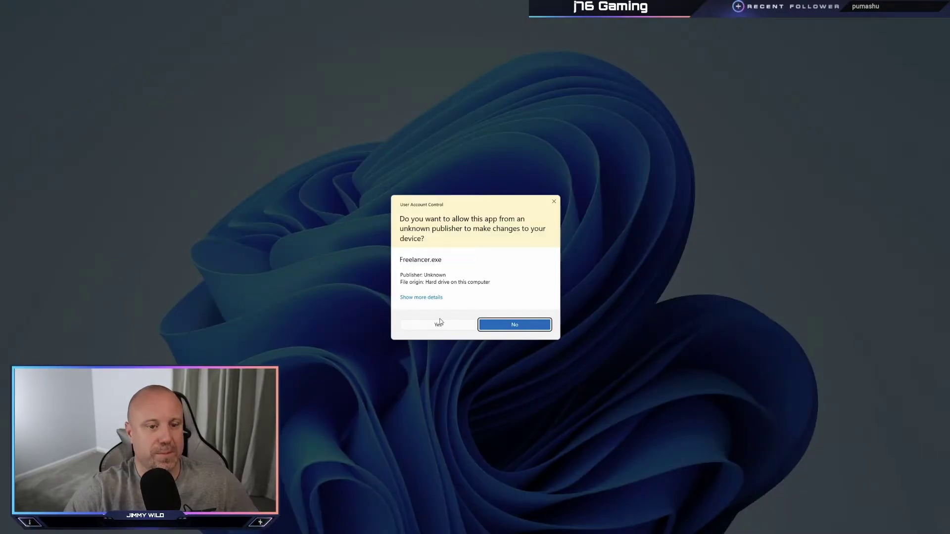
click(439, 323)
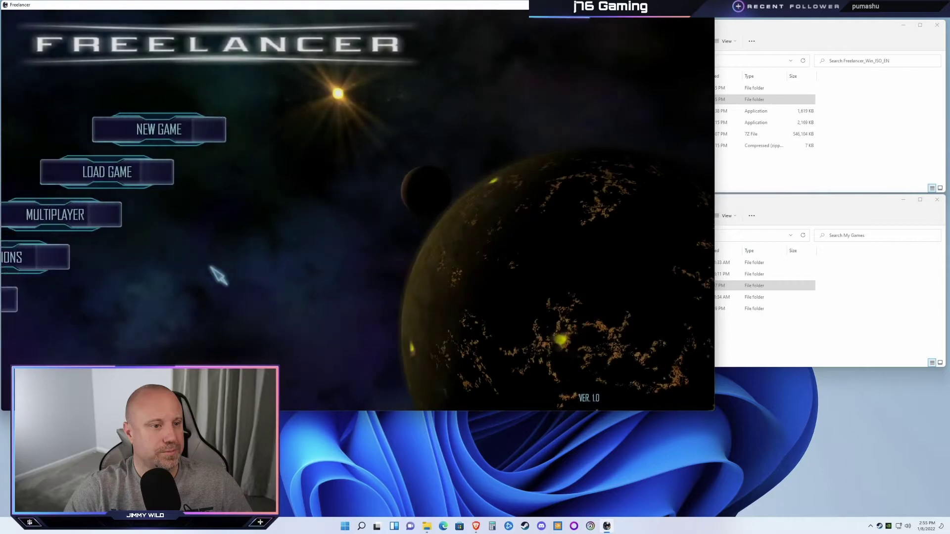
click(187, 302)
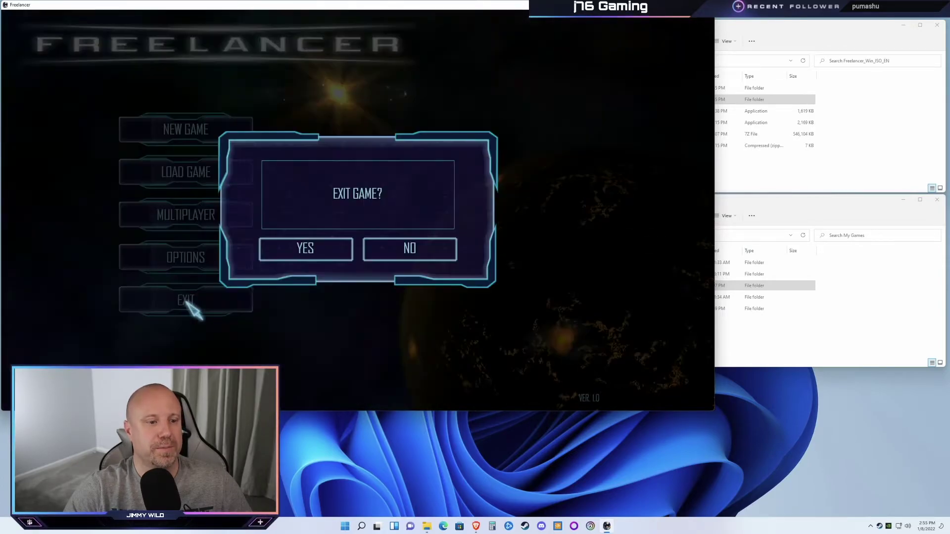
click(322, 254)
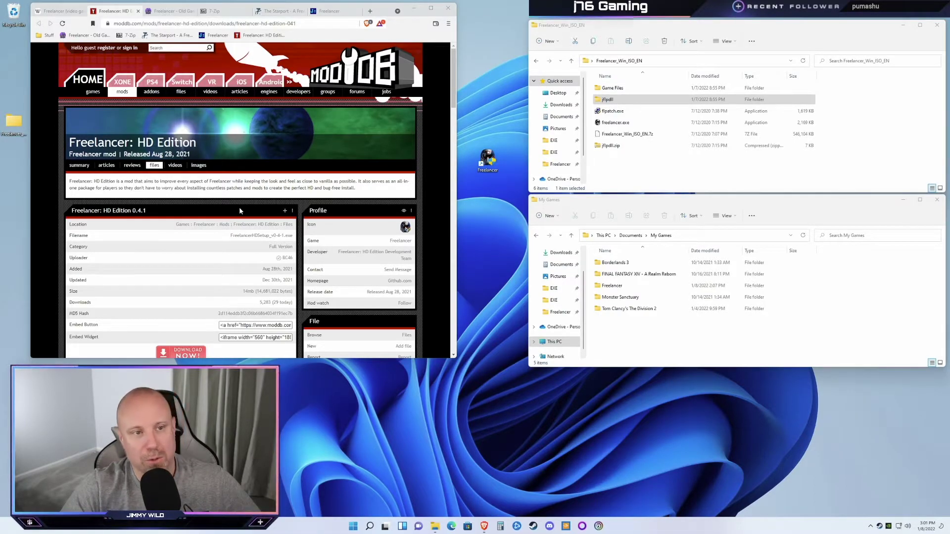
scroll(209, 218, down, 2)
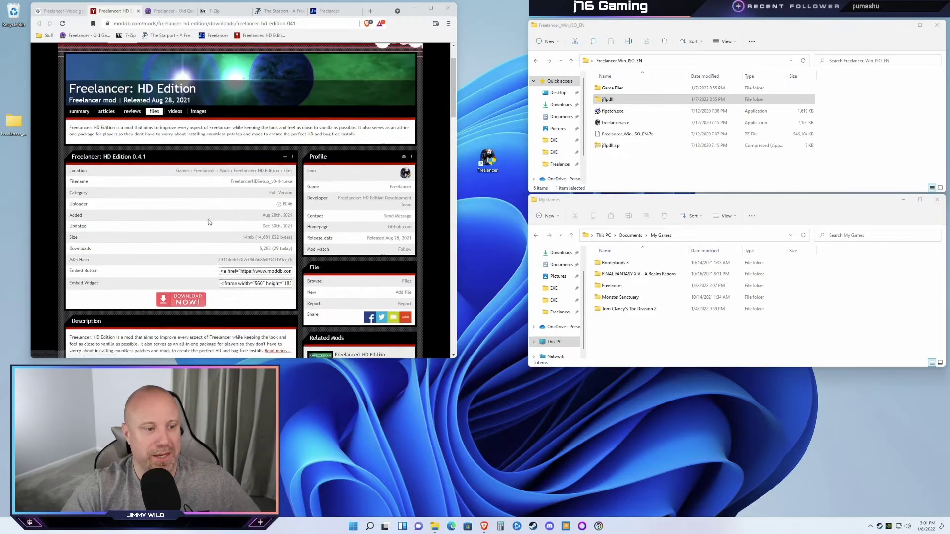
click(185, 241)
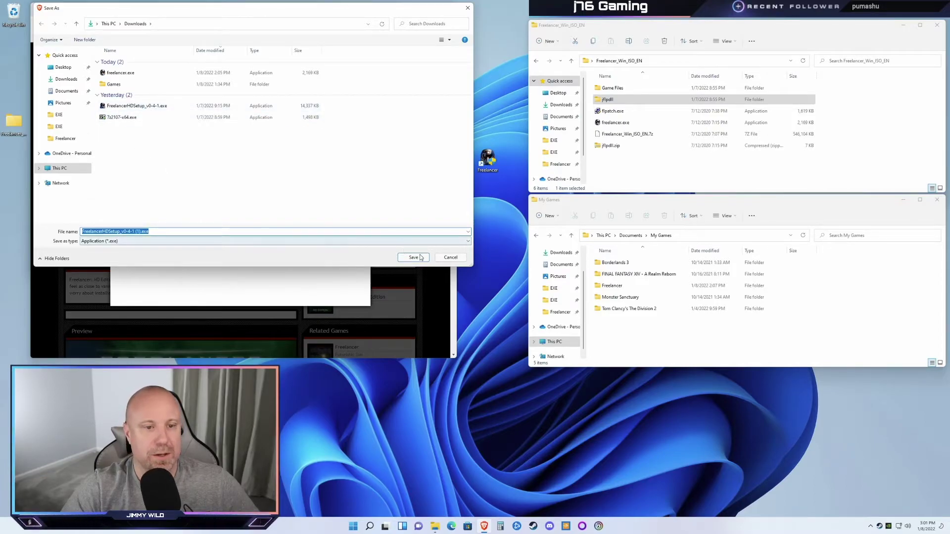
click(450, 257)
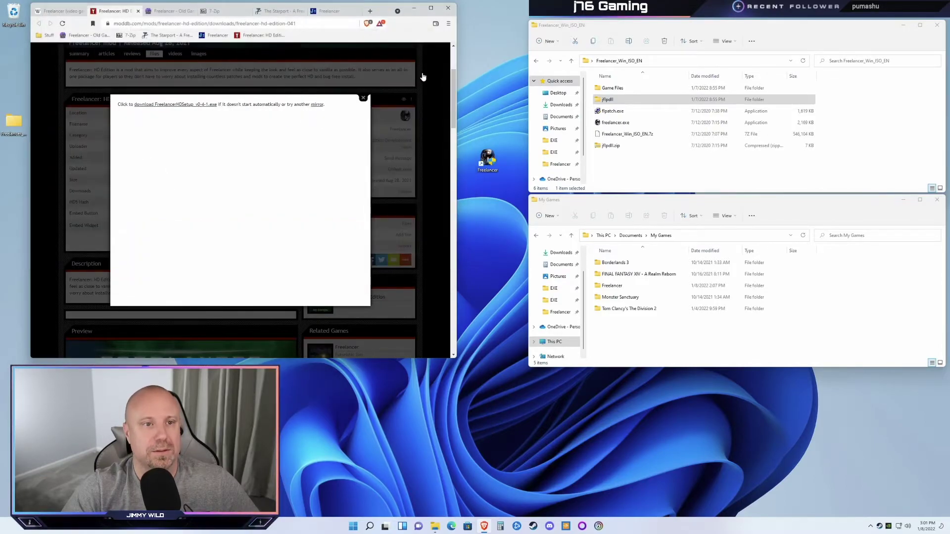
click(363, 98)
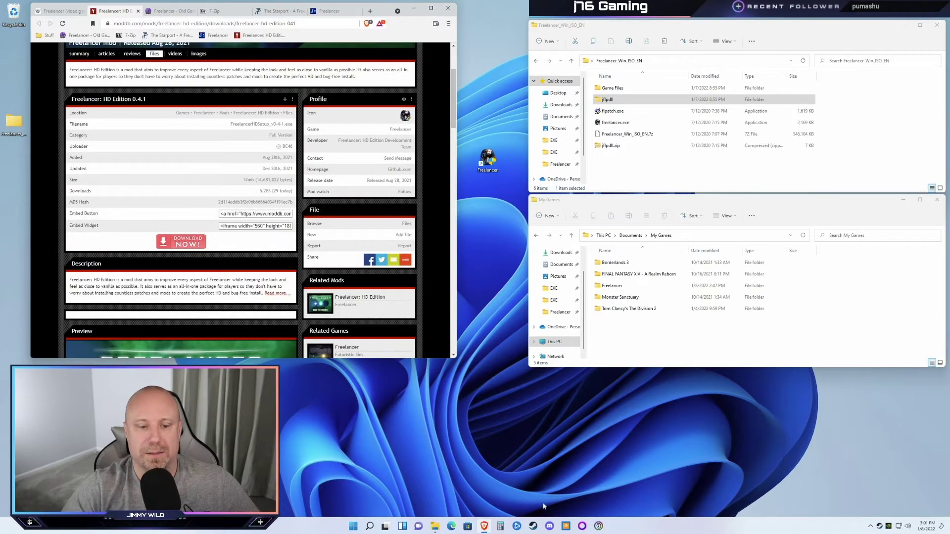
Run FreelancerHDSetup_v0-4-1.exe from the Downloads folder and allow it to make changes to the device.
mouse_move(435, 526)
click(515, 494)
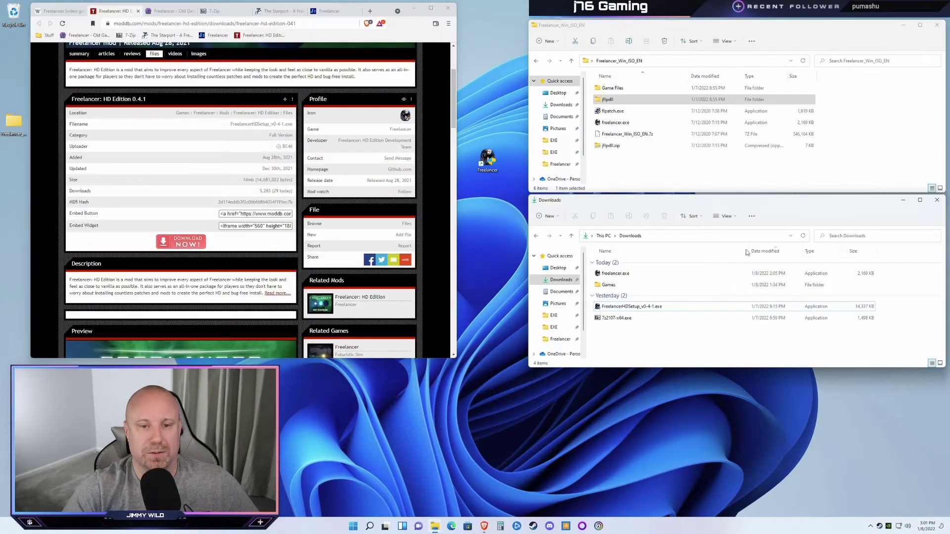
double_click(630, 307)
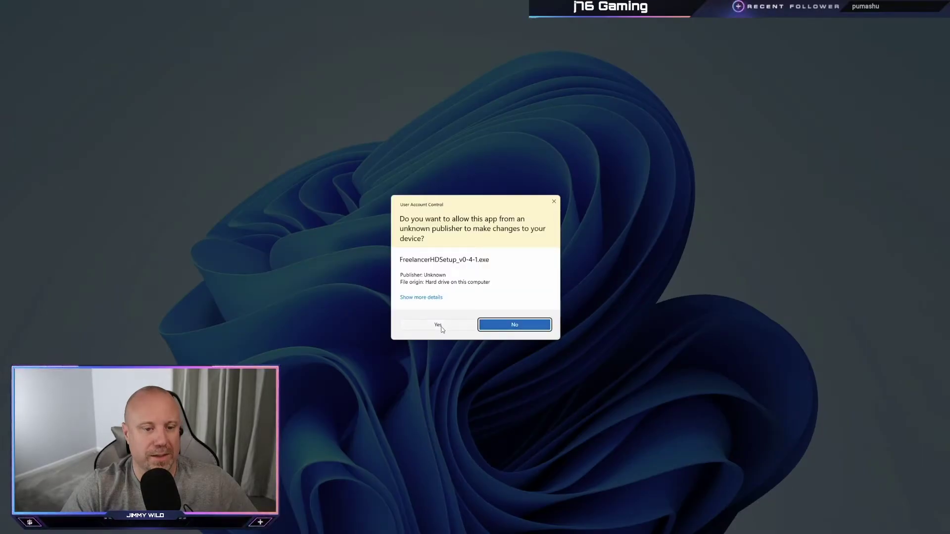
click(440, 324)
Proceed through the setup's introductory pages and accept D:\Game Libraries\Freelancer as the Freelancer installation folder.
click(517, 321)
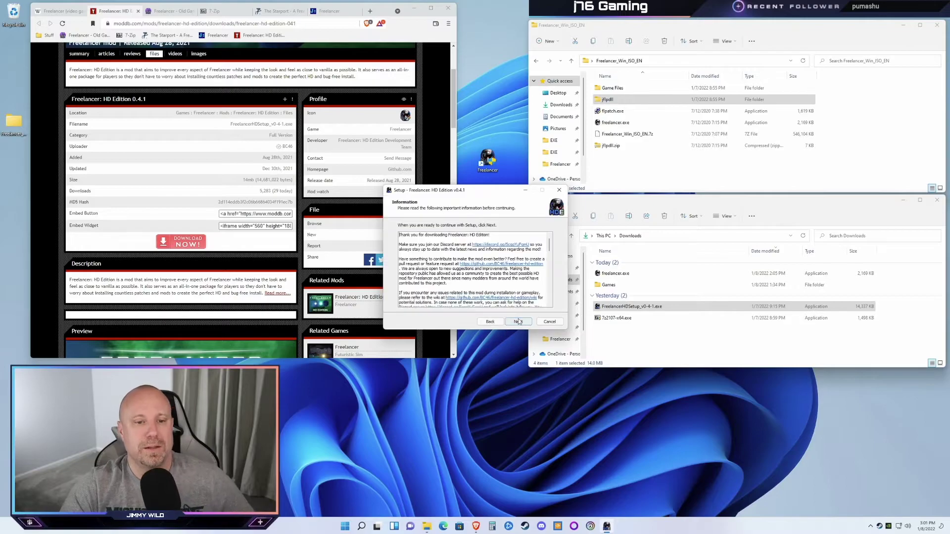
click(518, 321)
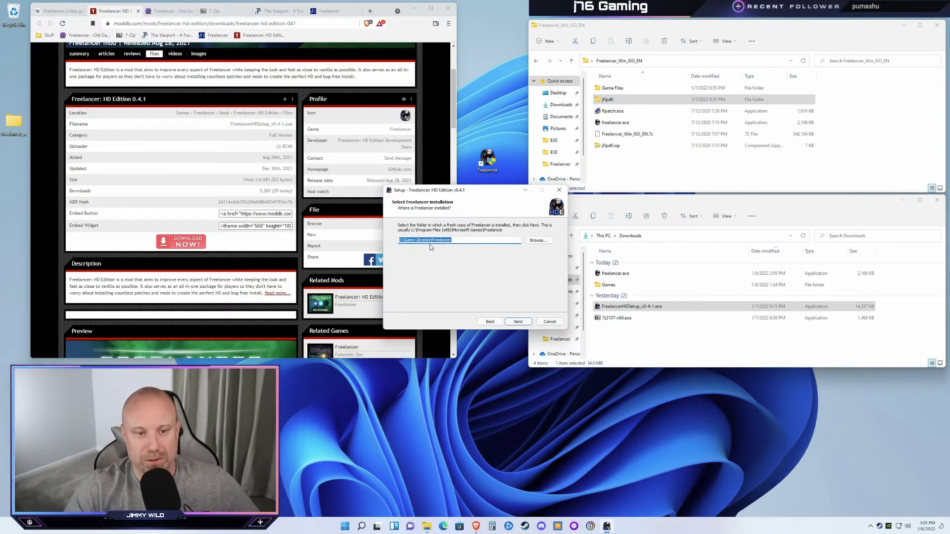
click(518, 322)
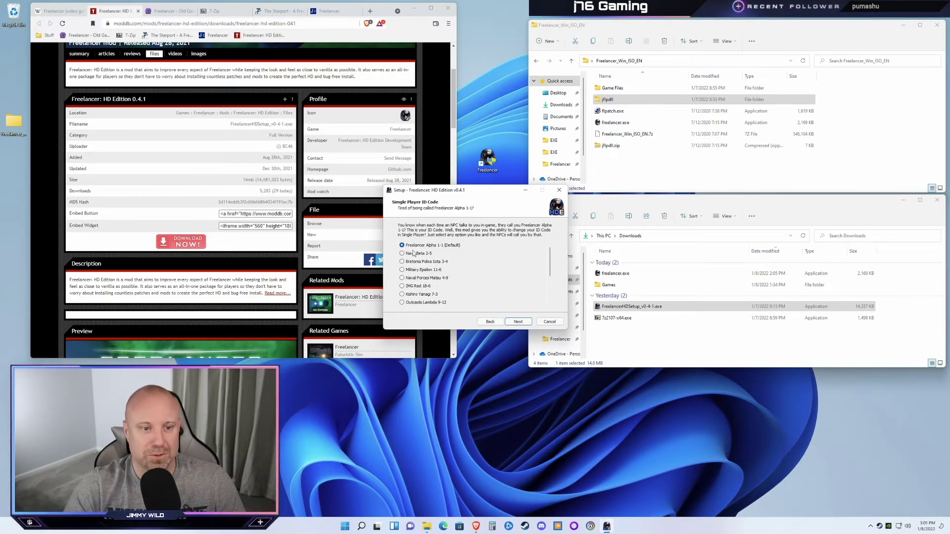
Keep the default Freelancer Alpha 1-1 single player ID code and set the startup screen resolution to 1440p 16:9 - 2560x1440.
click(517, 322)
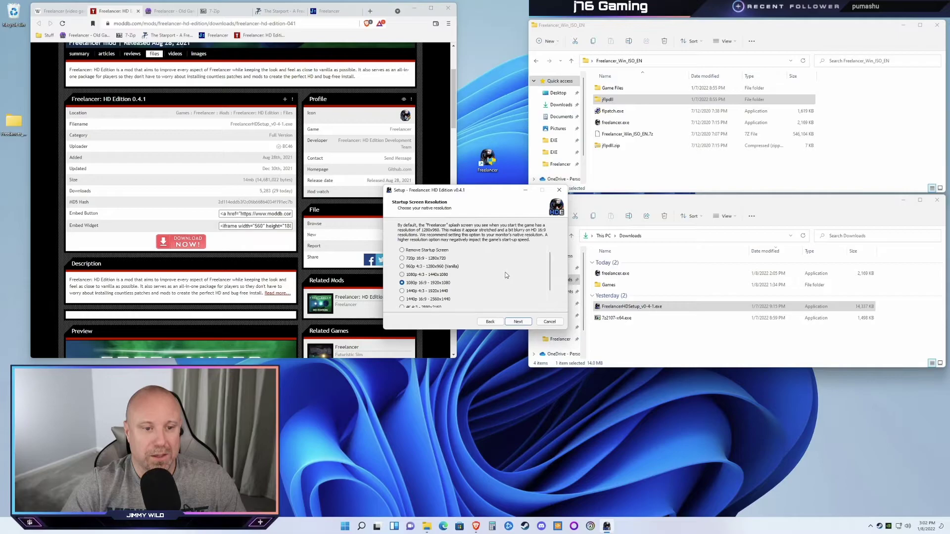
scroll(499, 278, down, 2)
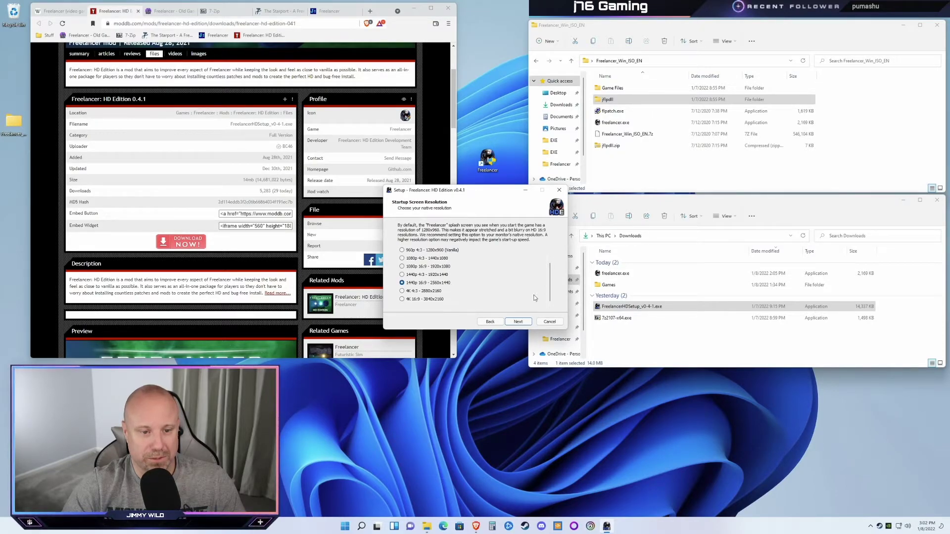
click(523, 323)
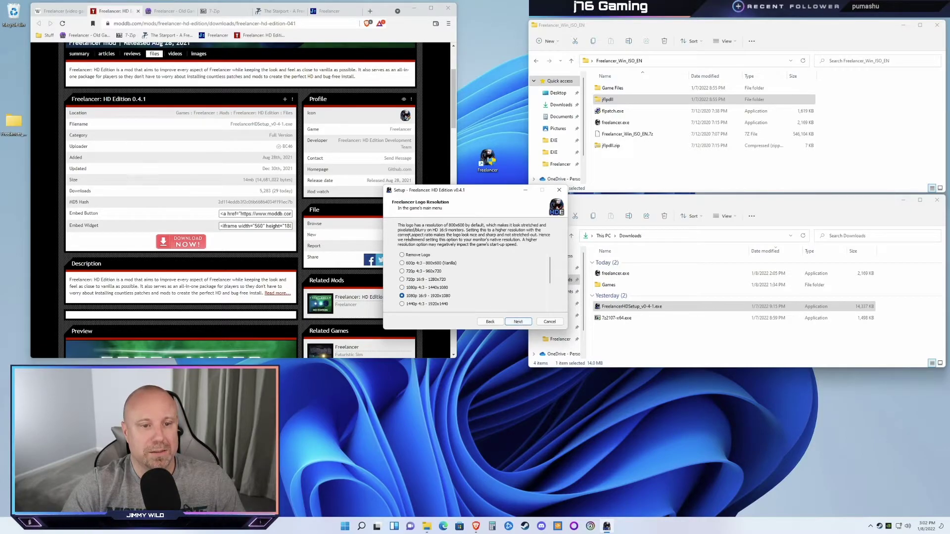
Set the Freelancer logo resolution to 1440p 16:9 - 2560x1440 and apply the small text fix for 2560x1440 screens.
scroll(471, 280, down, 3)
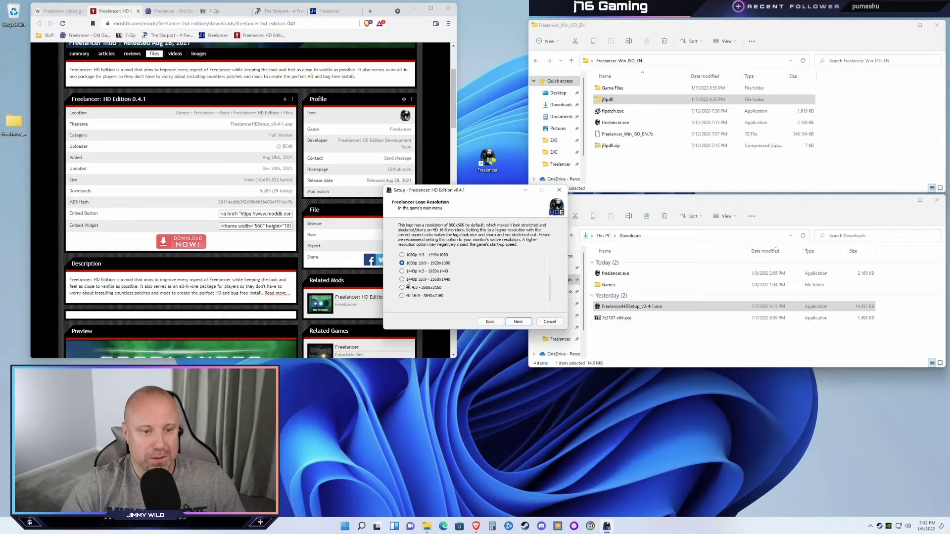
click(401, 280)
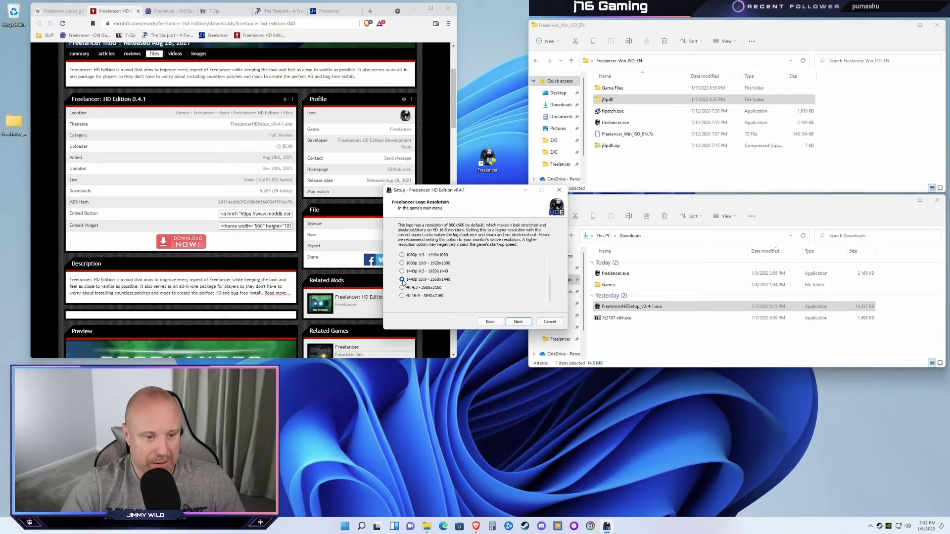
click(518, 322)
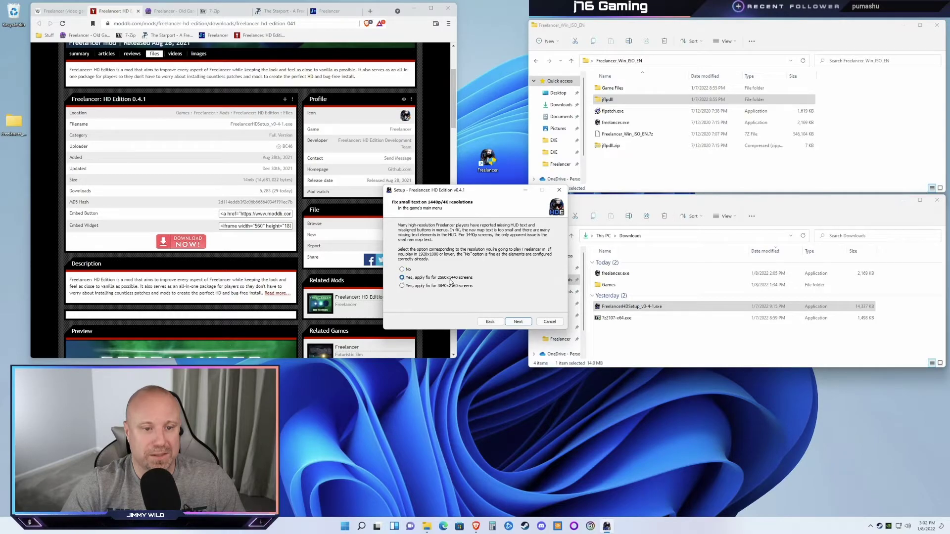
click(519, 321)
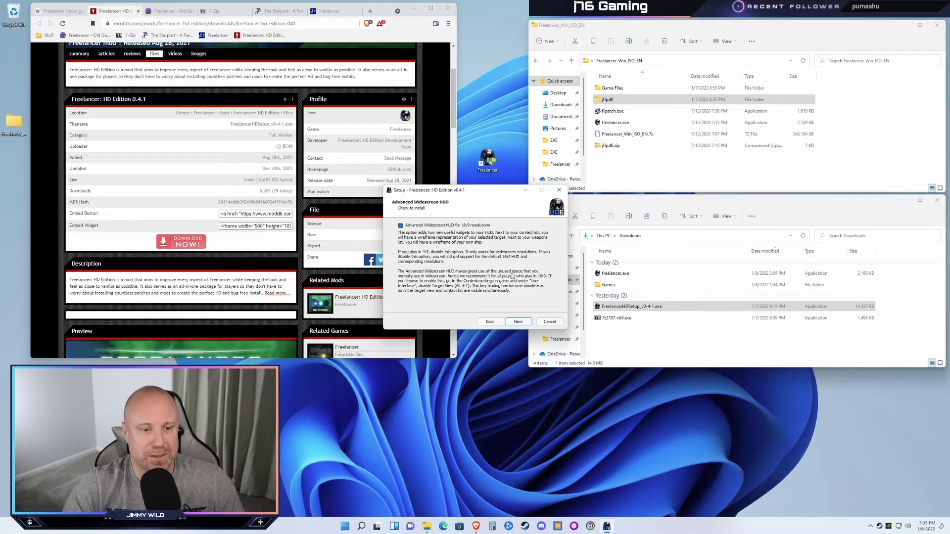
Keep the default HUD, planetscape clipping, Windows 10 compatibility and effects options, and enable the Single Player Command Console.
click(520, 322)
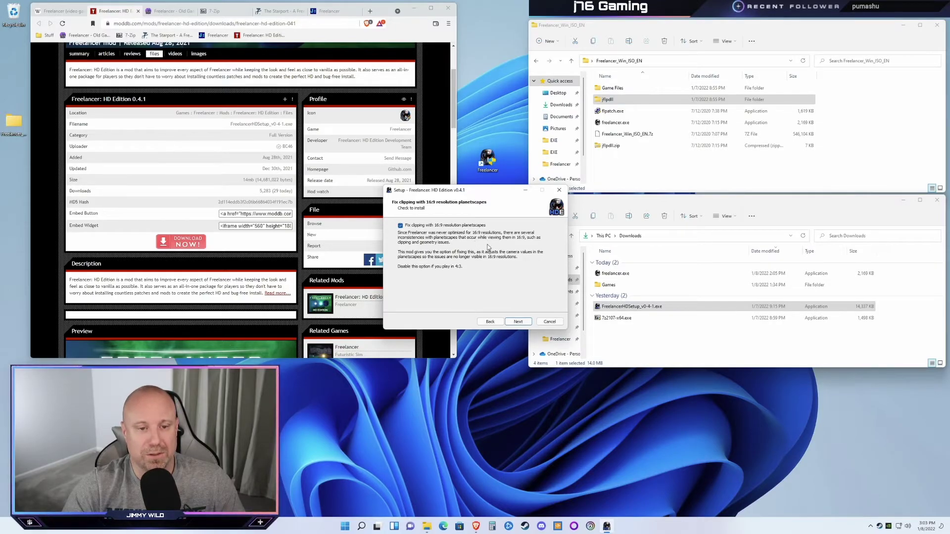
click(518, 322)
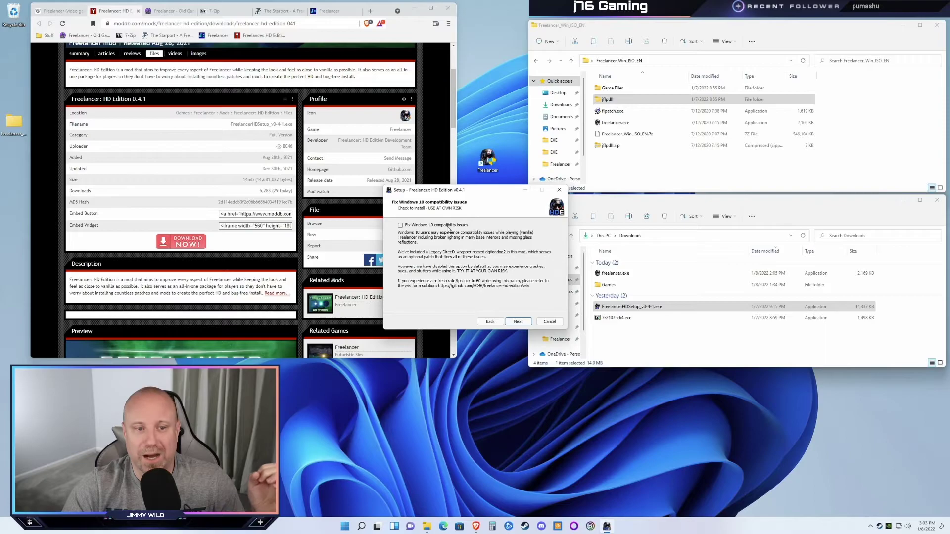
click(517, 322)
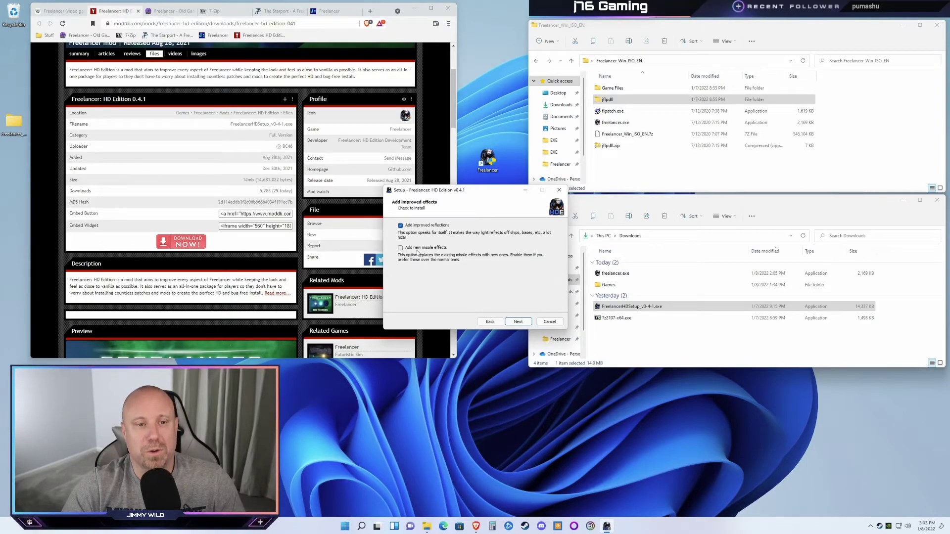
click(518, 322)
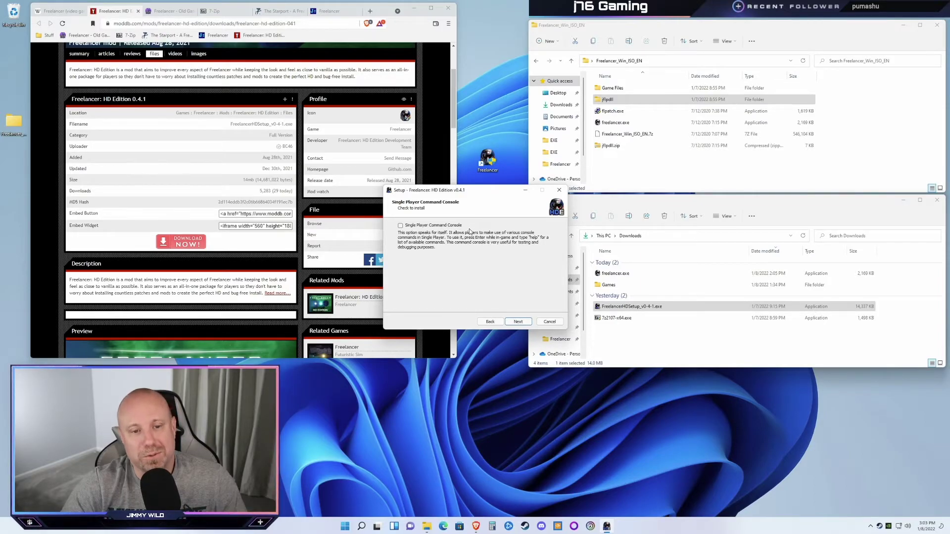
click(401, 226)
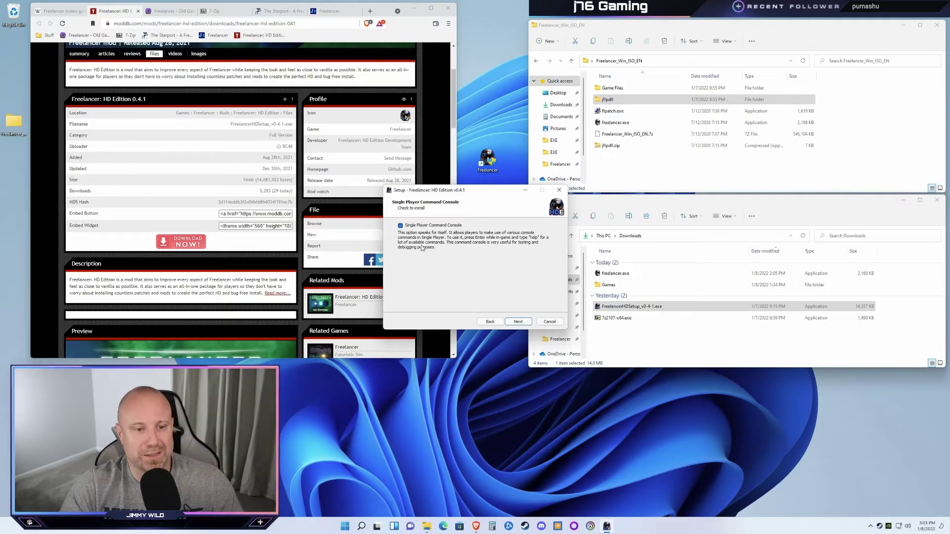
click(518, 322)
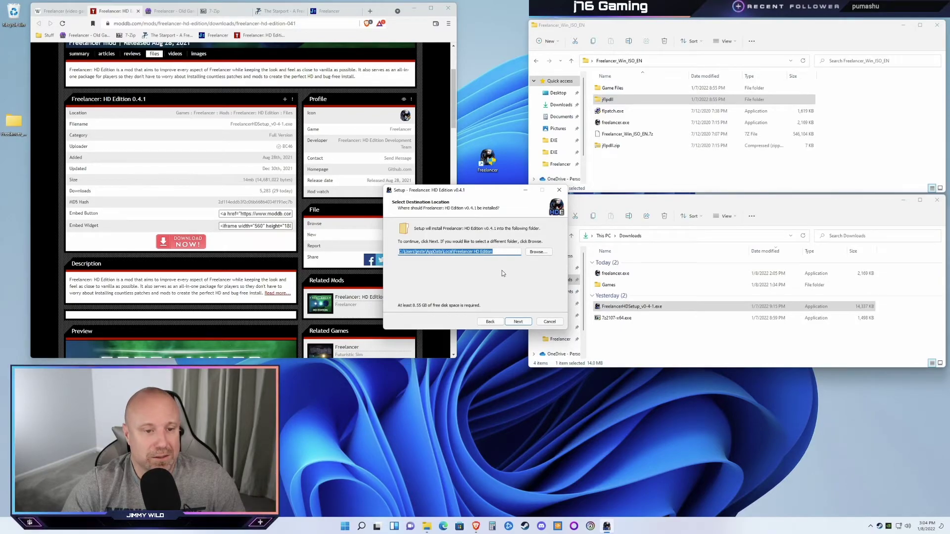
Set the mod's destination folder to D:\Game Libraries\Freelancer HD Edition.
click(537, 252)
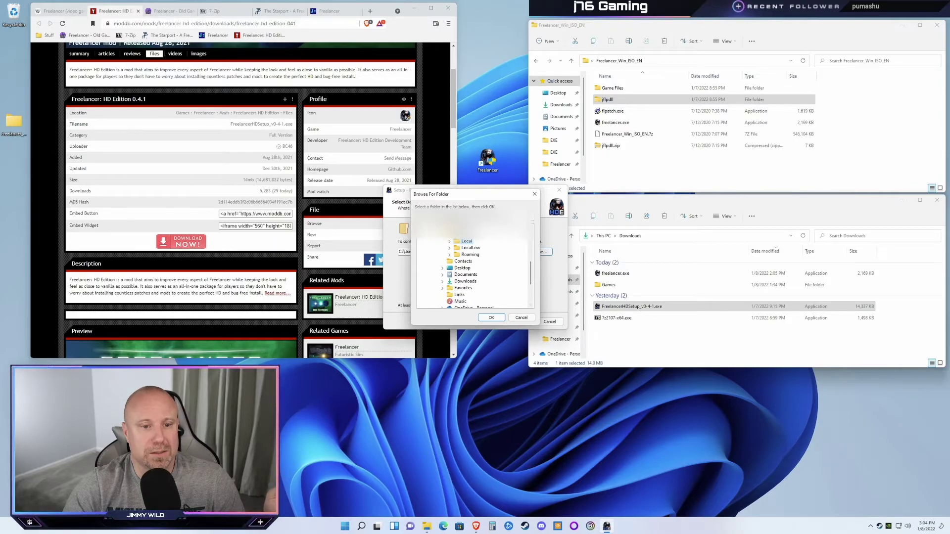
scroll(444, 302, down, 5)
click(444, 302)
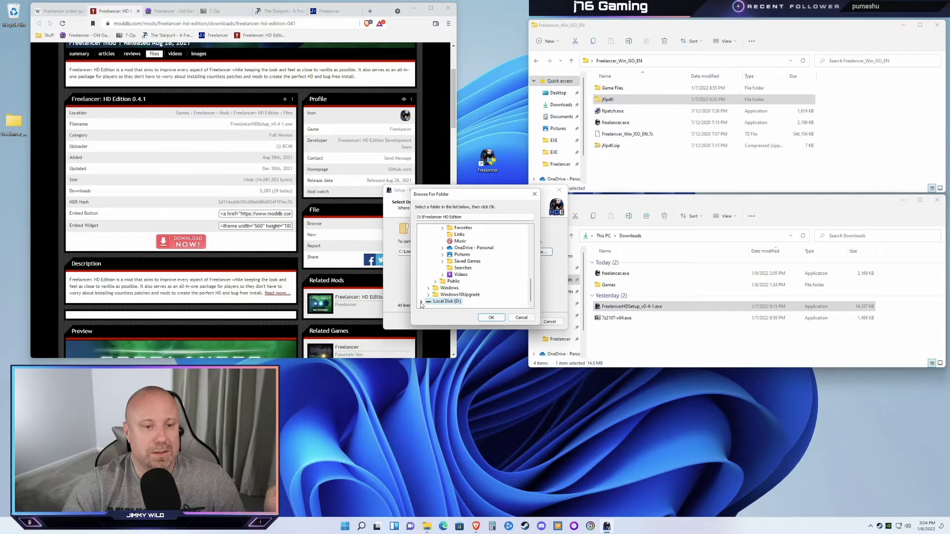
click(421, 302)
double_click(450, 261)
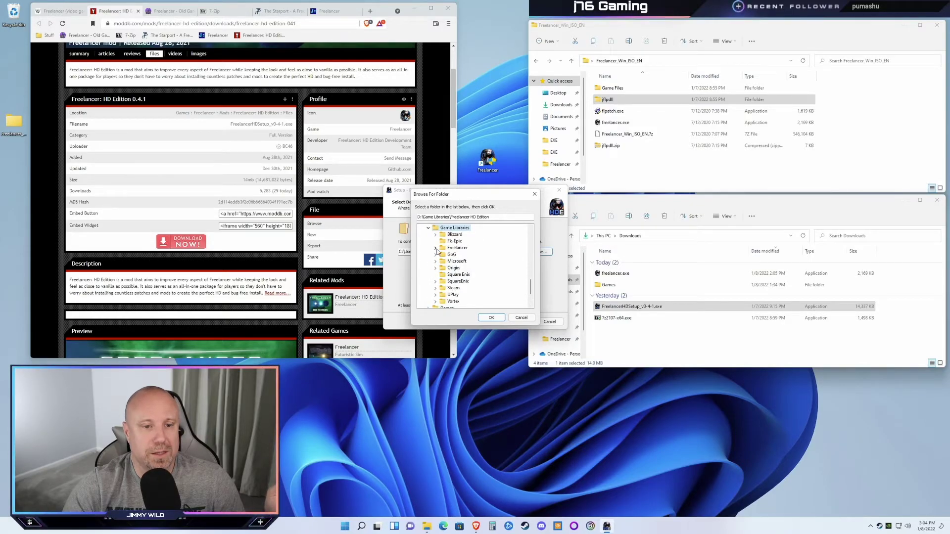
click(491, 317)
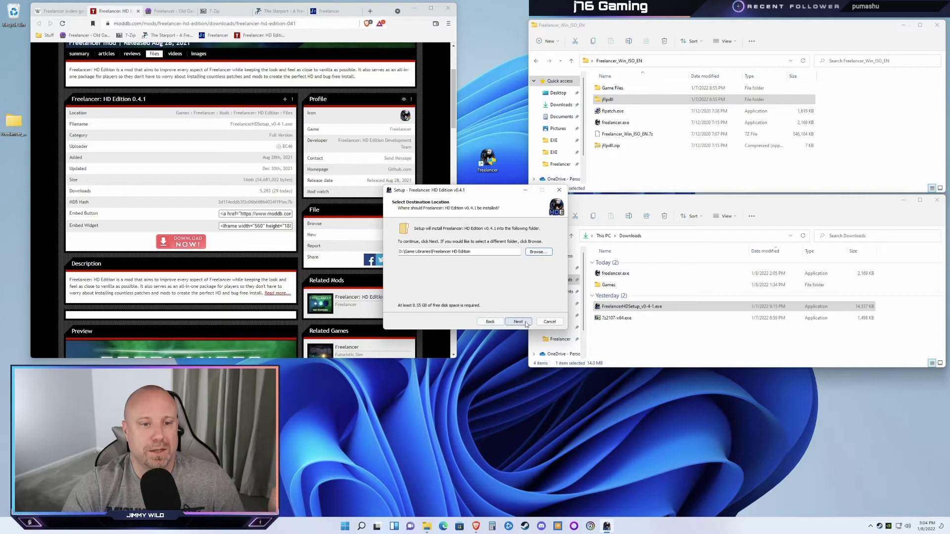
click(518, 322)
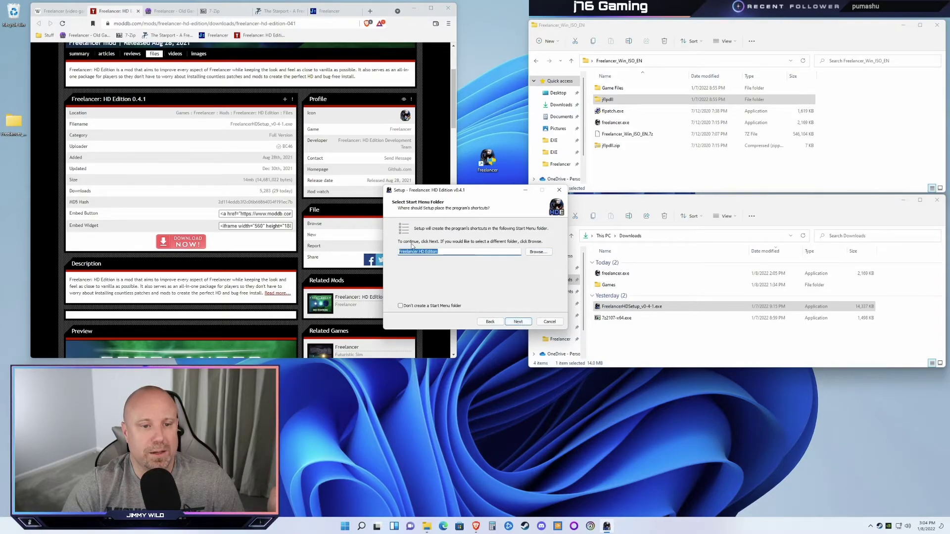
Install the mod with the Freelancer HD Edition Start menu folder and a desktop shortcut, and finish setup with the game launching.
click(521, 323)
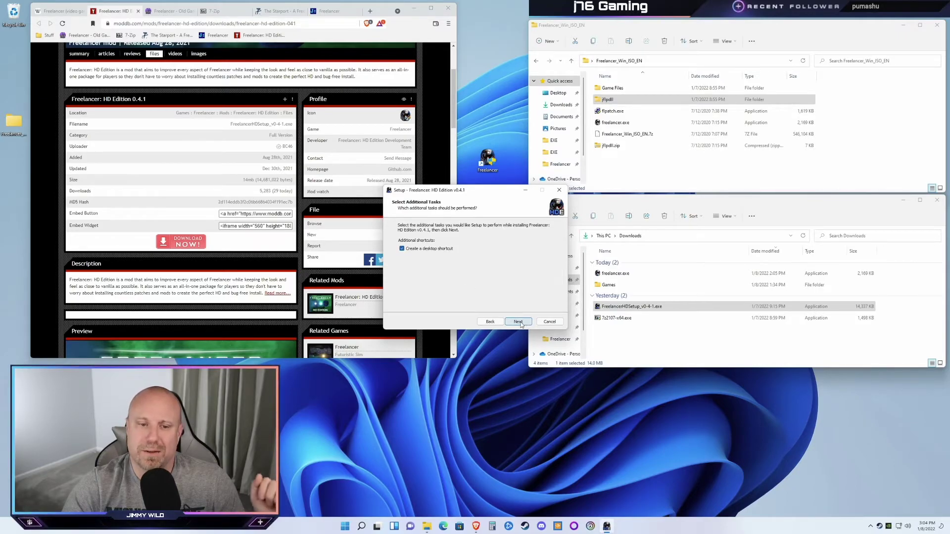
click(521, 324)
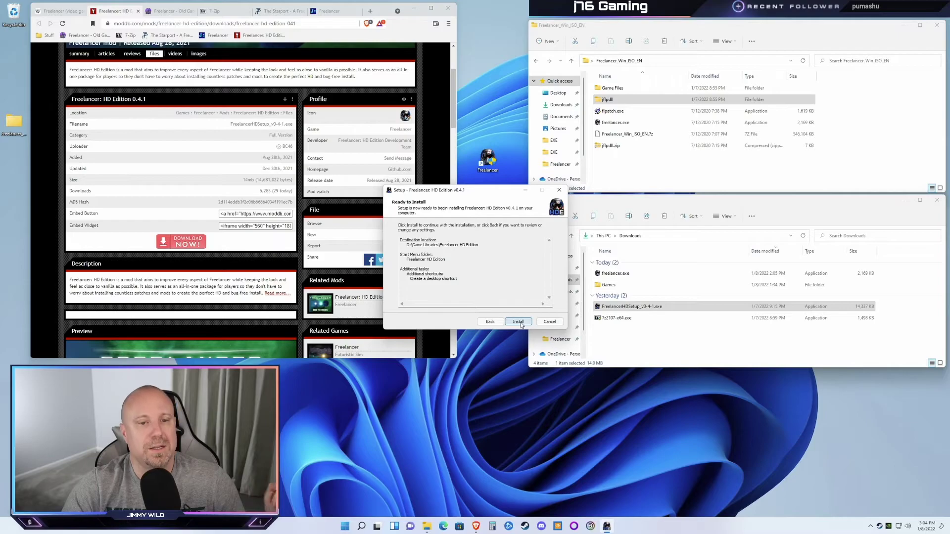
click(521, 324)
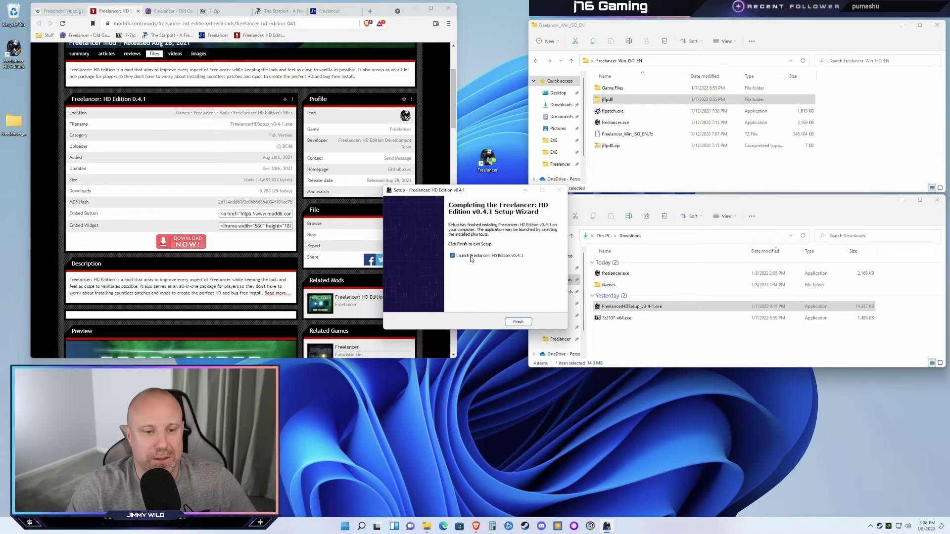
click(520, 323)
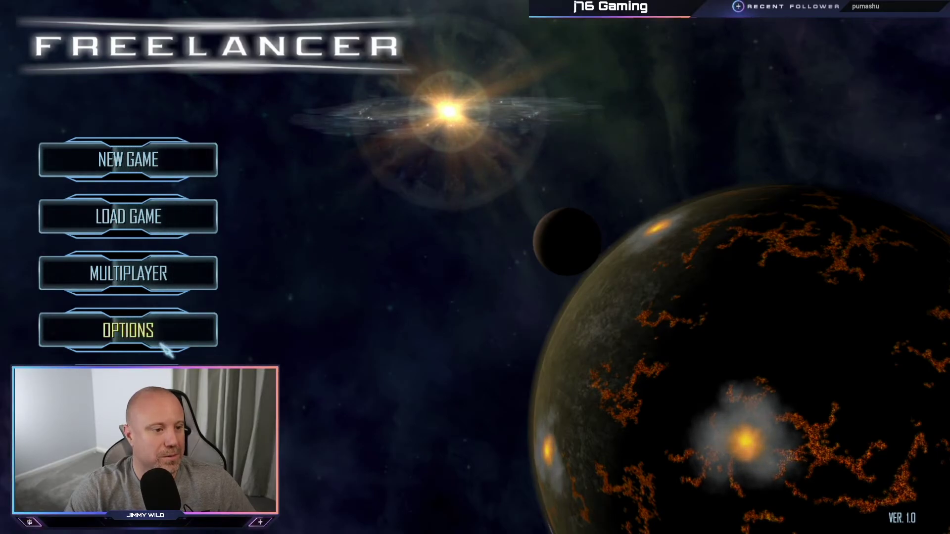
Set the game's display resolution to 2560 x 1440 x 32 in the general options and return to the main menu.
click(134, 330)
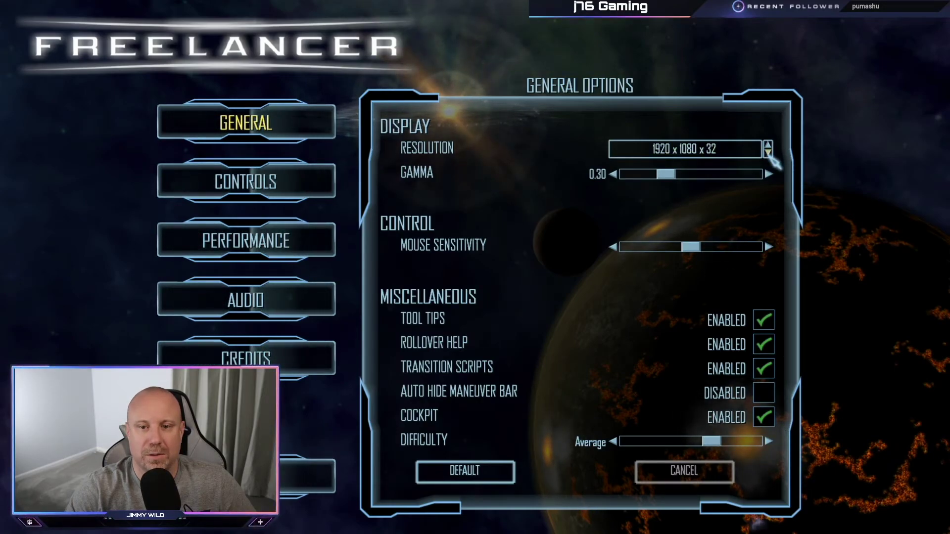
click(767, 153)
click(768, 153)
click(768, 153)
click(768, 153)
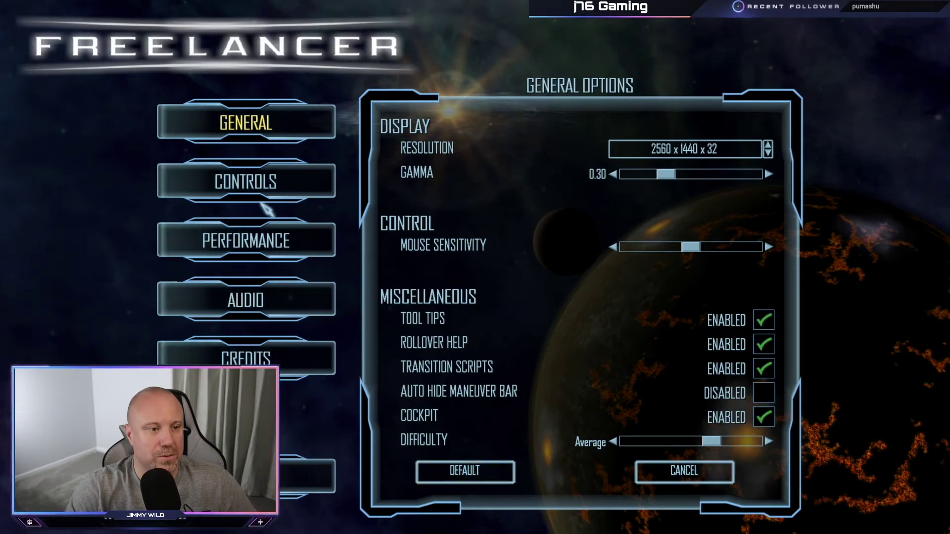
key(alt+Tab)
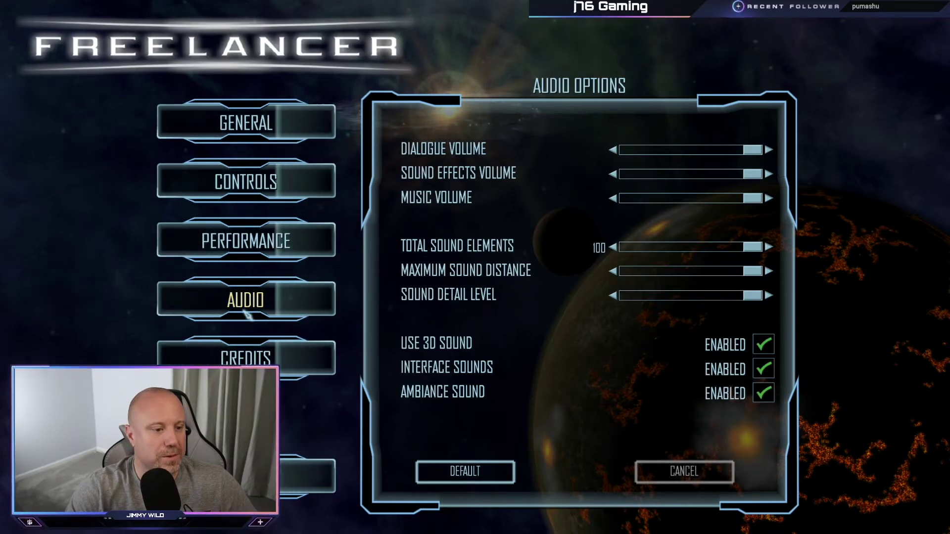
click(246, 475)
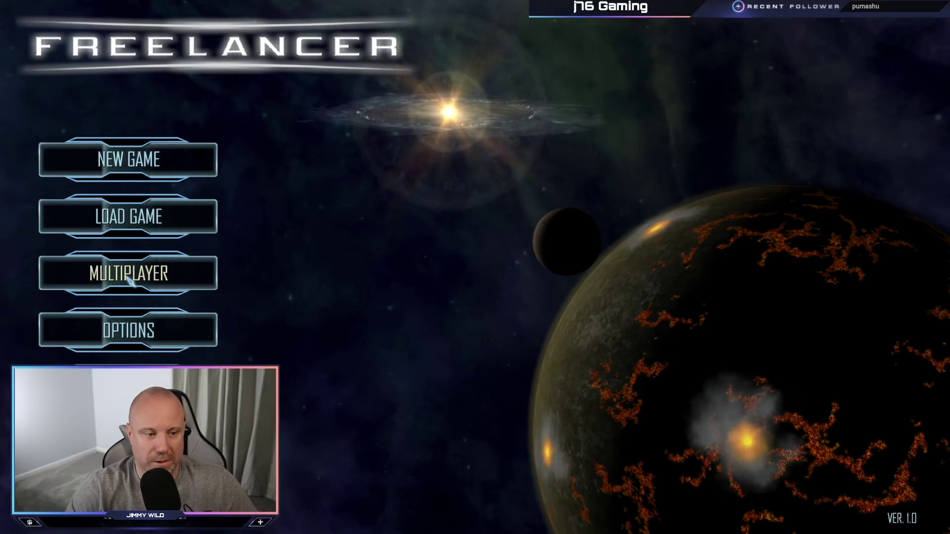
Start Internet multiplayer and create a new account with the supplied account ID to reach the server list.
click(131, 280)
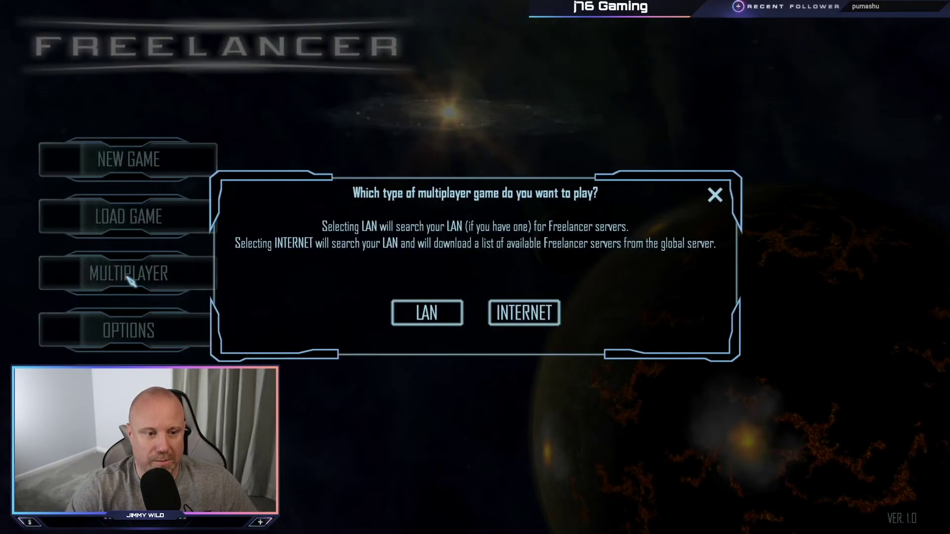
click(526, 318)
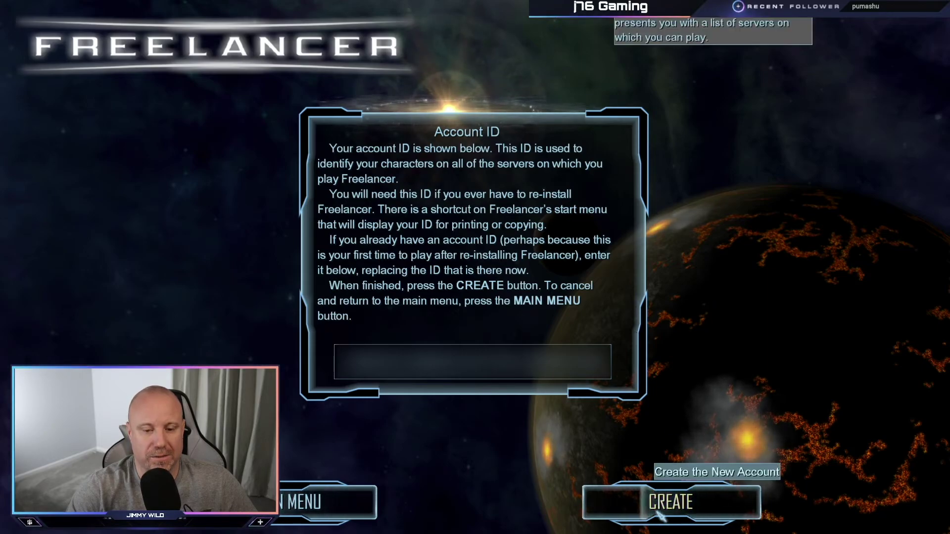
click(685, 509)
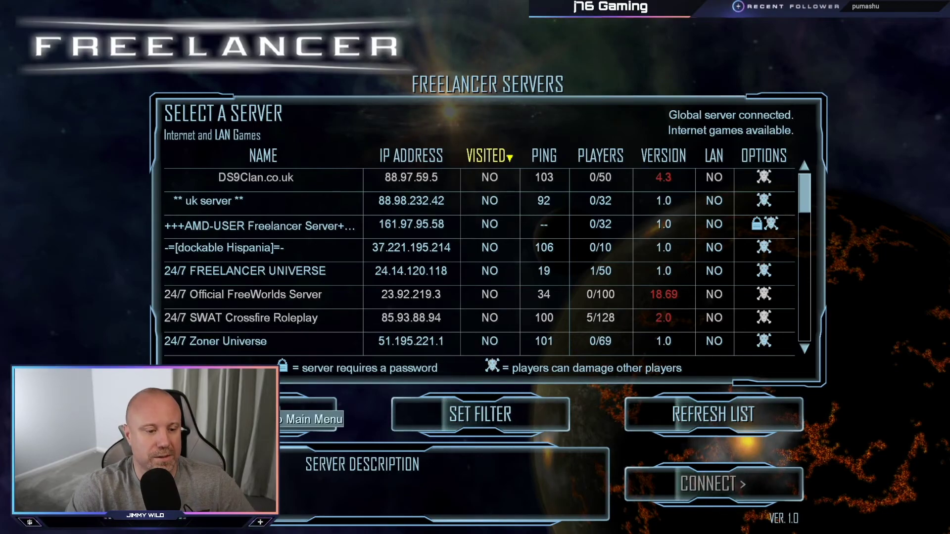
Leave the server list for the main menu and exit the game.
click(310, 413)
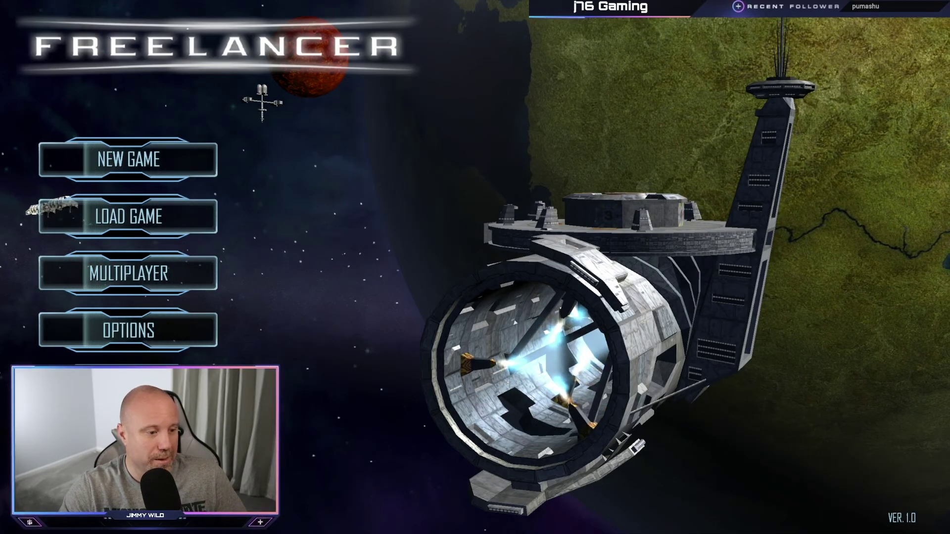
key(Escape)
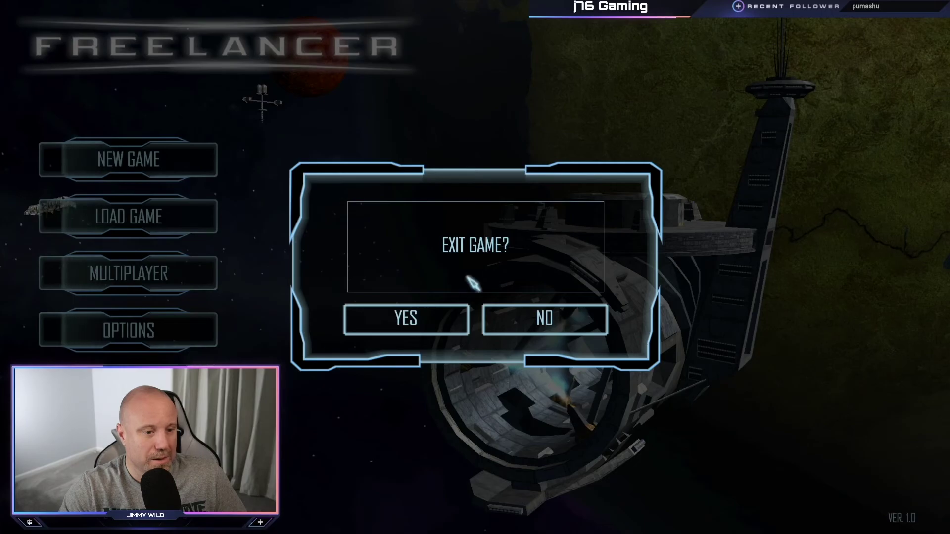
click(422, 321)
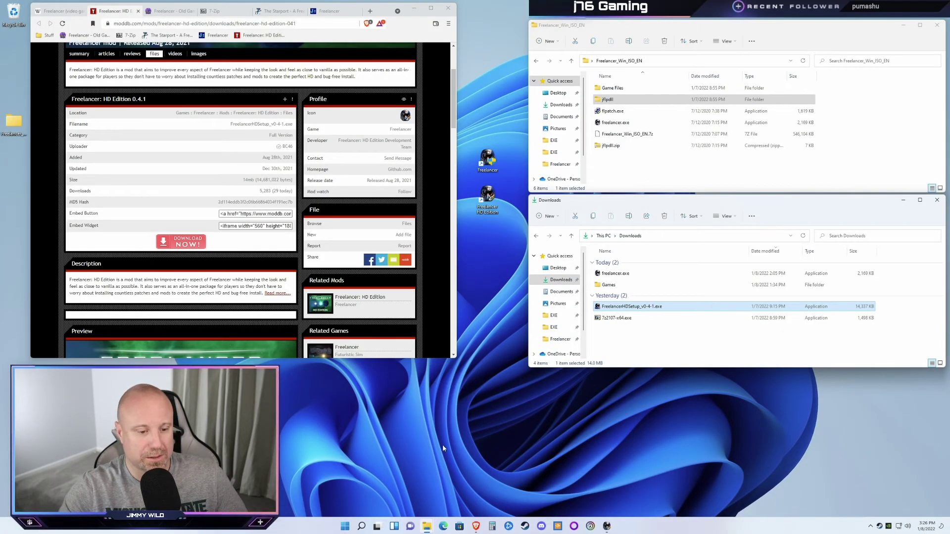
Turn off the Focus assist automatic rules for playing a game and for using an app in full screen mode, and close Settings.
mouse_move(364, 527)
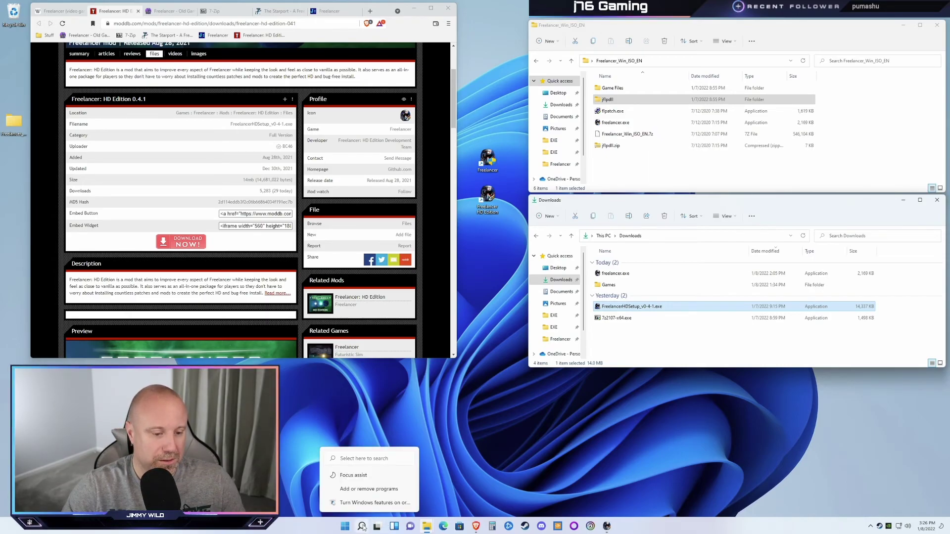
click(362, 526)
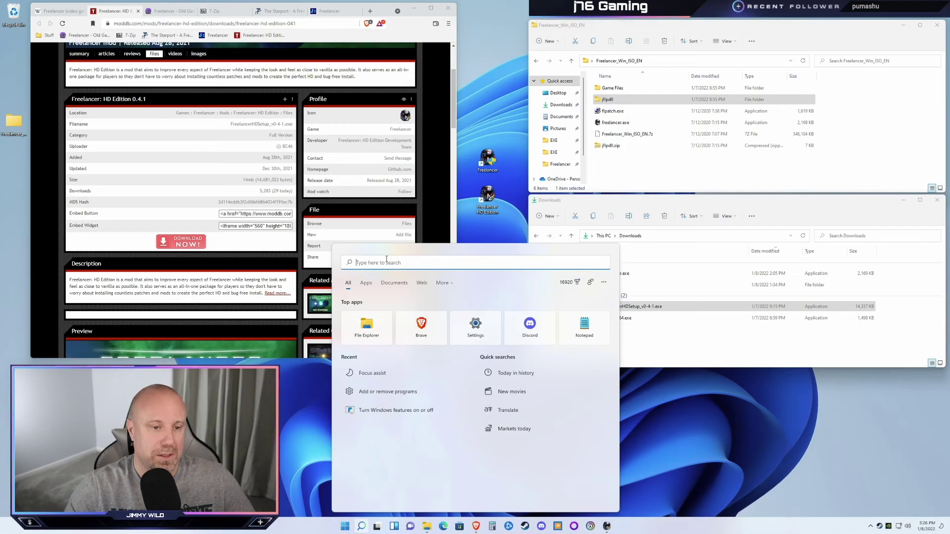
text(focus assist)
key(Return)
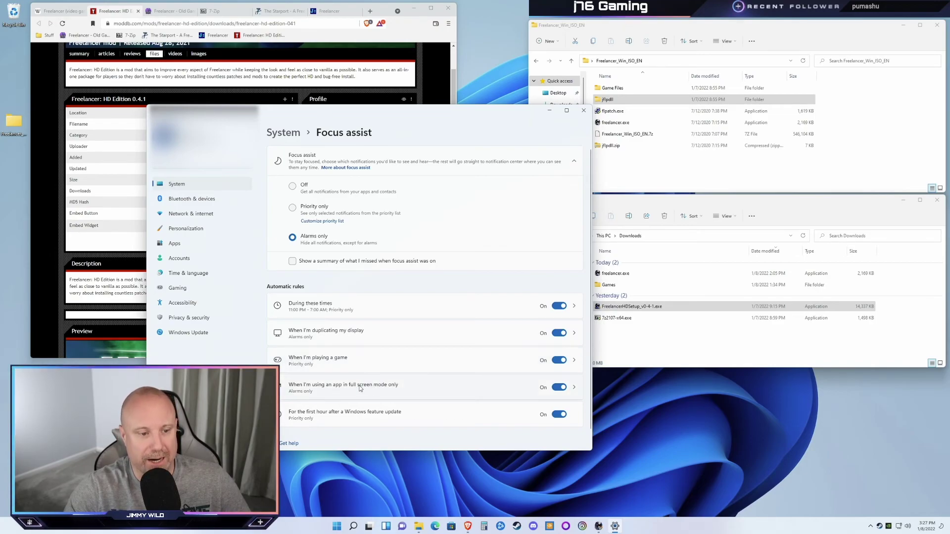
click(559, 360)
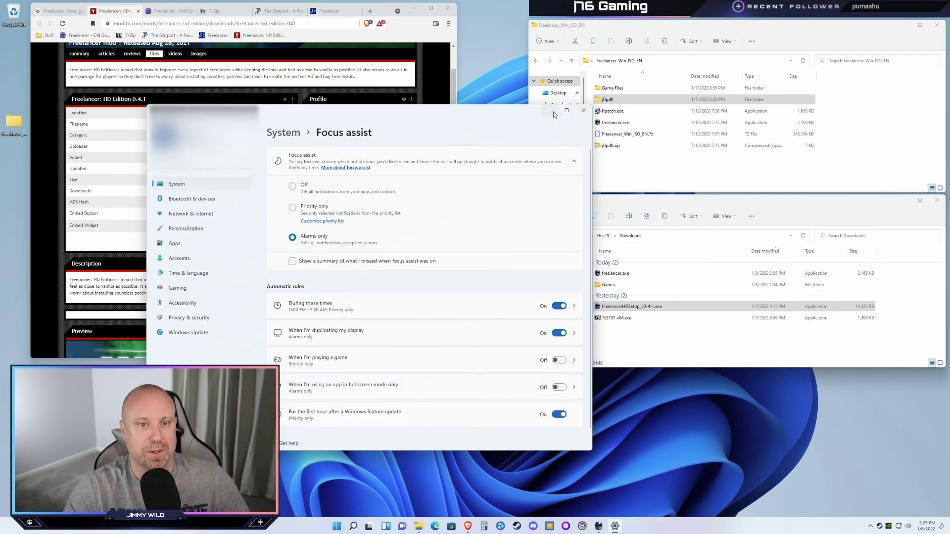
click(585, 112)
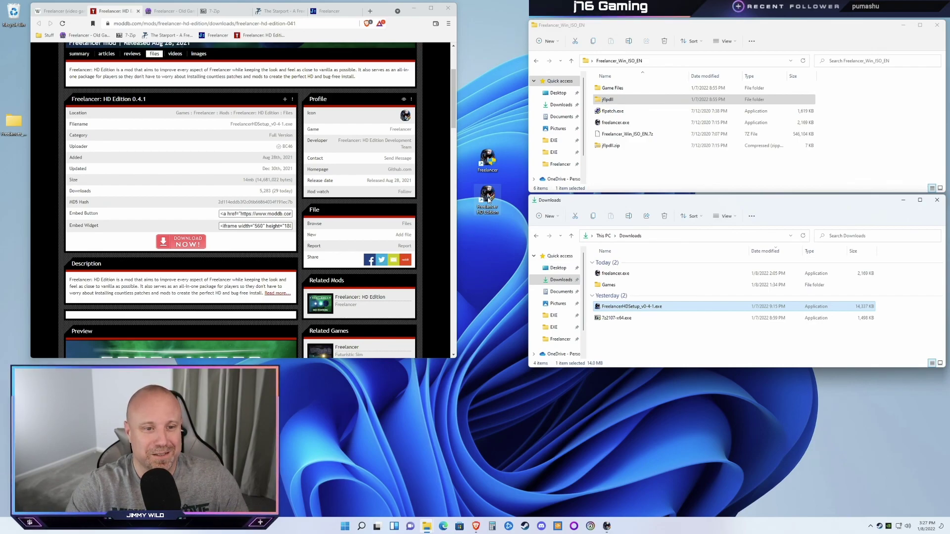
scroll(223, 197, up, 3)
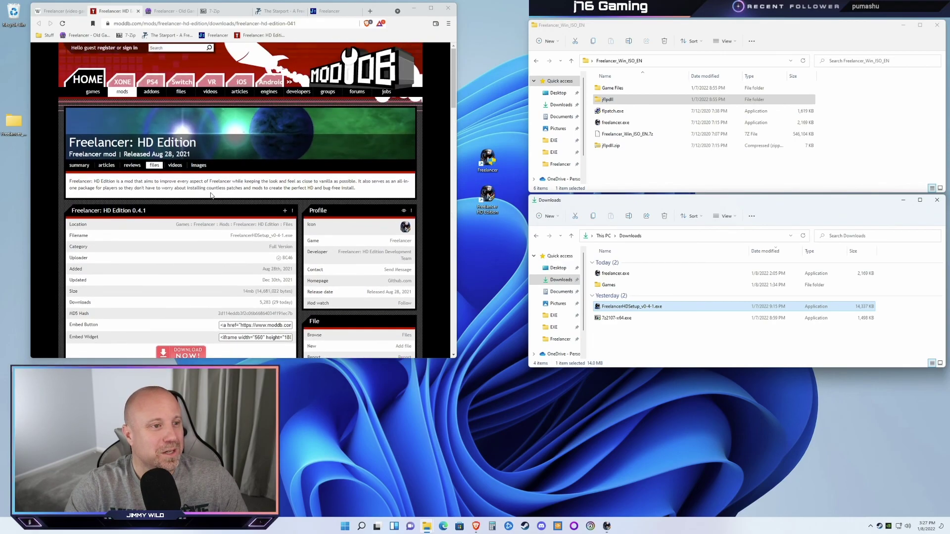